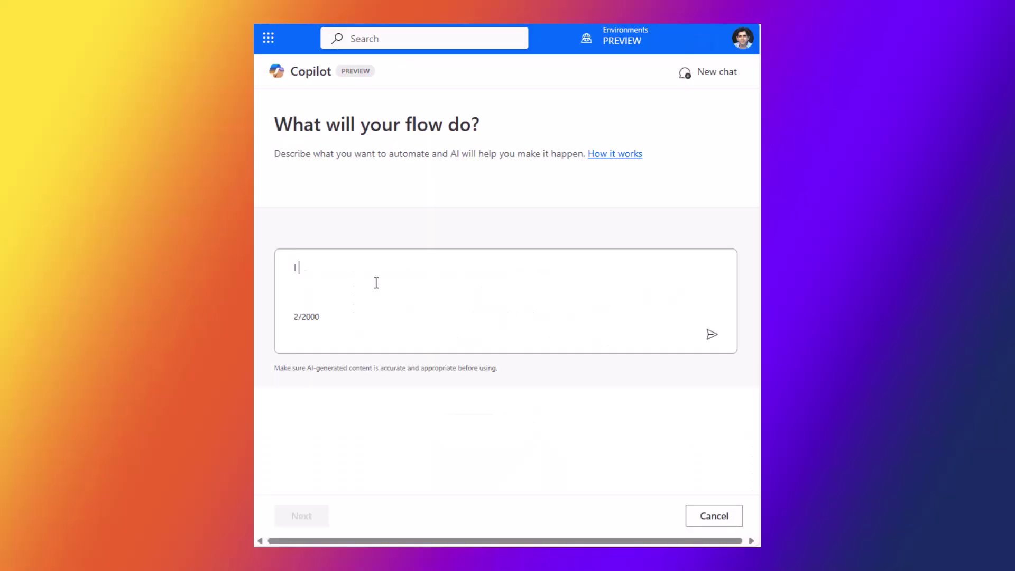
# Step: Ask Copilot for a leave request approval workflow
pyautogui.write('need a leave request approval workflow')
pyautogui.press('Return')
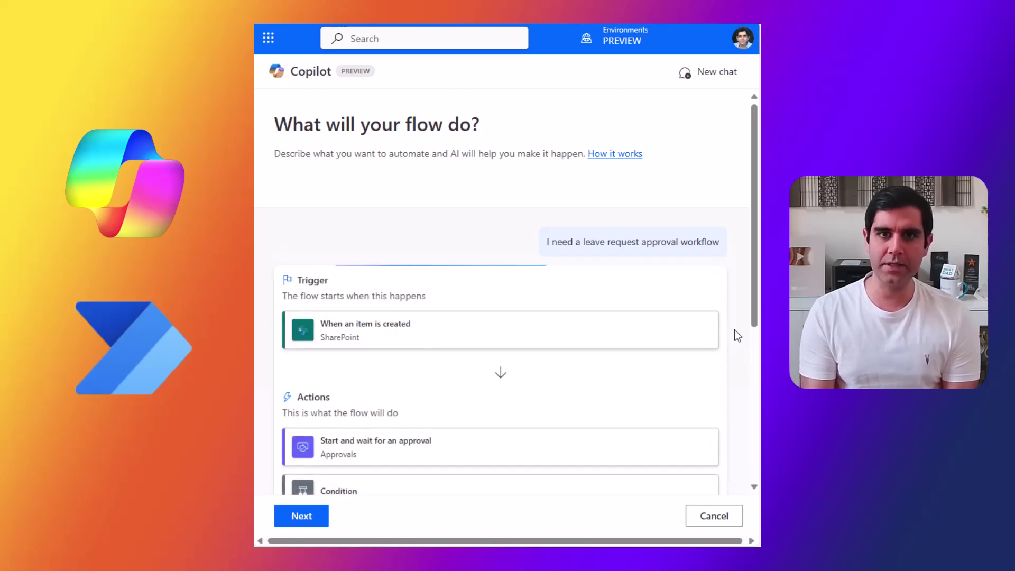
pyautogui.scroll(-2, 735, 333)
pyautogui.scroll(-3, 736, 335)
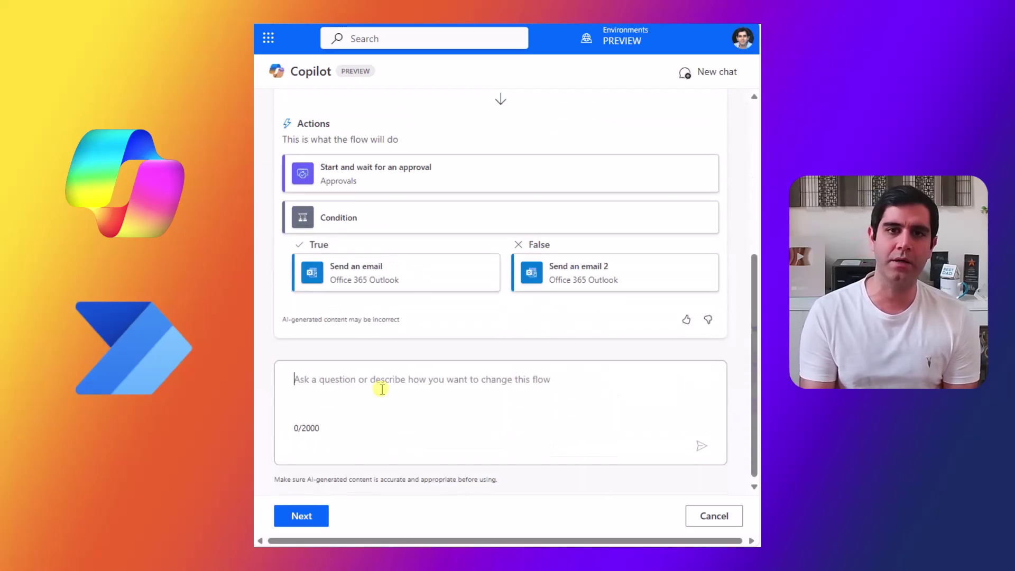
# Step: Have Copilot route approval to the requester's manager, then create the flow
pyautogui.click(382, 389)
pyautogui.write('Send the approval request to the requestors manager')
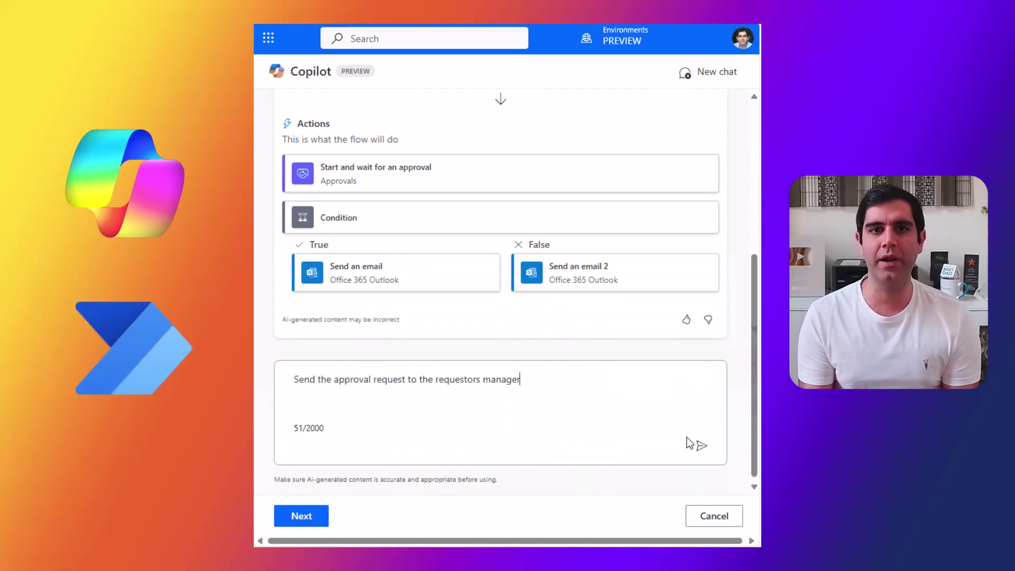
pyautogui.click(701, 445)
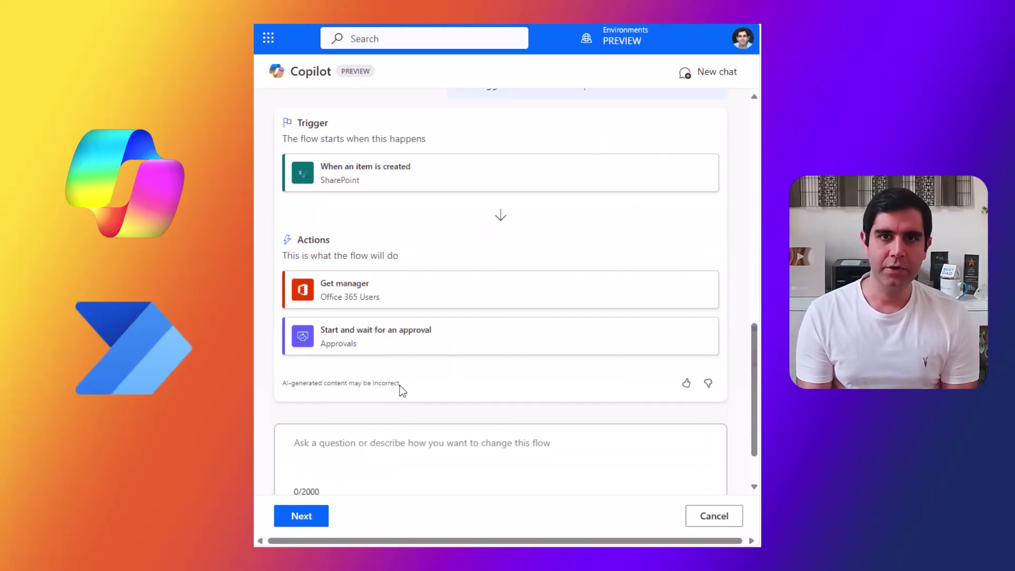
pyautogui.click(292, 516)
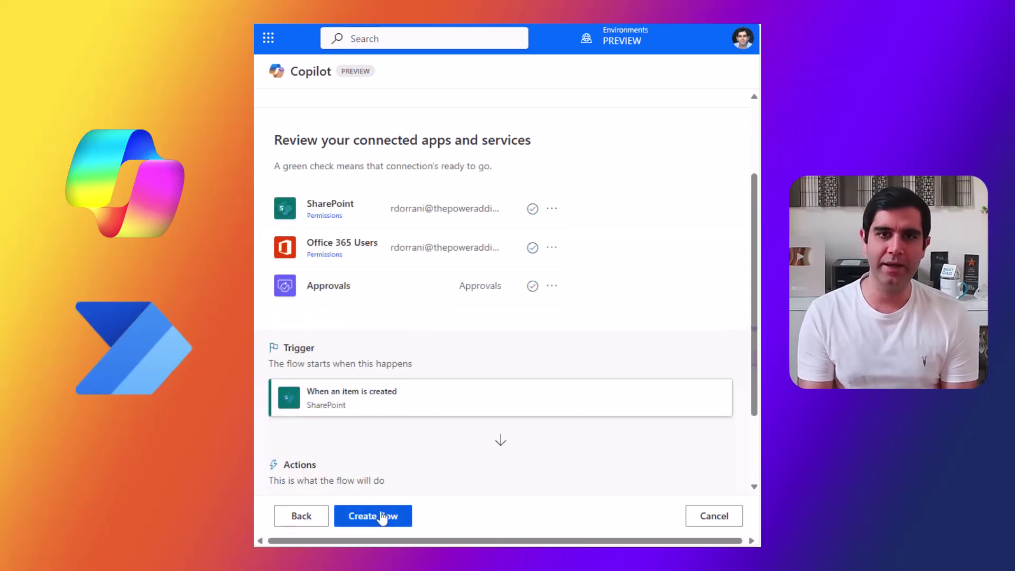
pyautogui.click(381, 517)
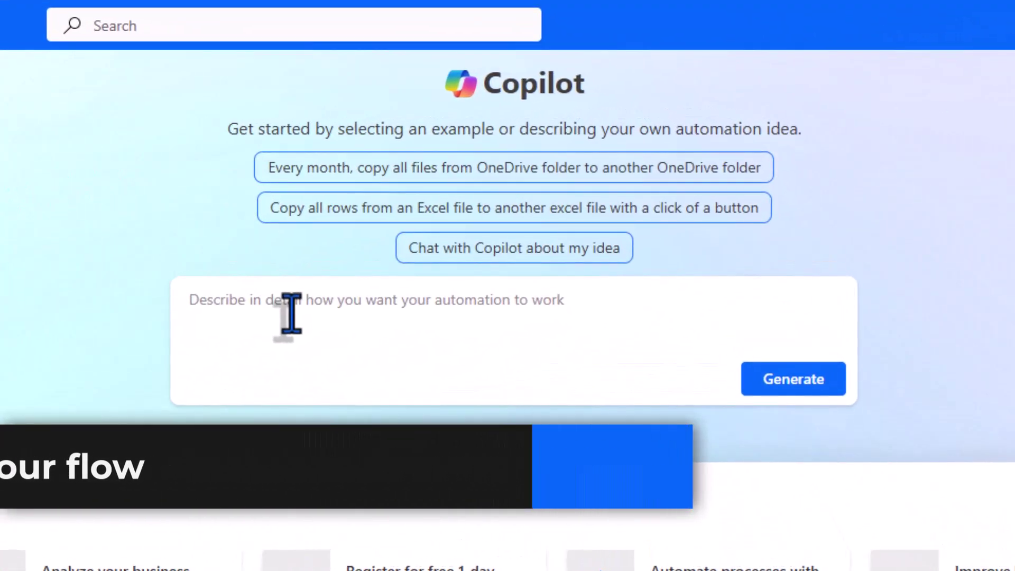
# Step: Start a Copilot chat about a new automation idea, dismissing the suggested descriptions
pyautogui.click(367, 306)
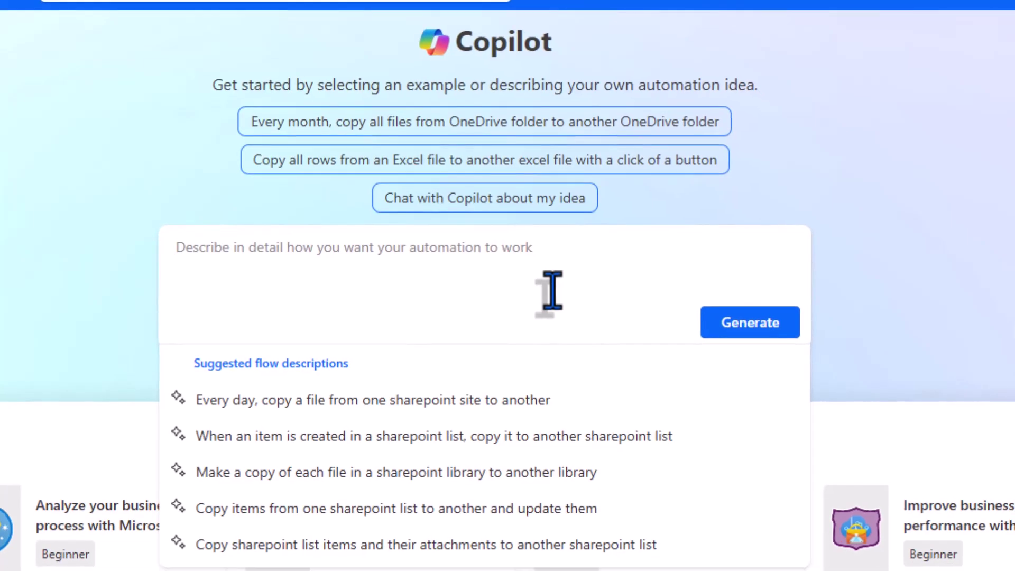
pyautogui.click(484, 196)
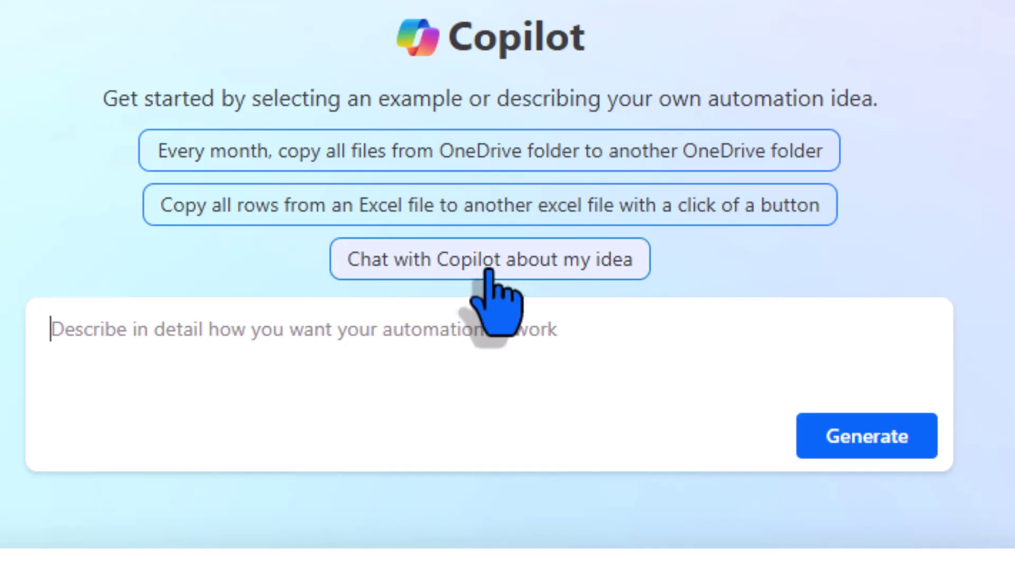
pyautogui.click(439, 274)
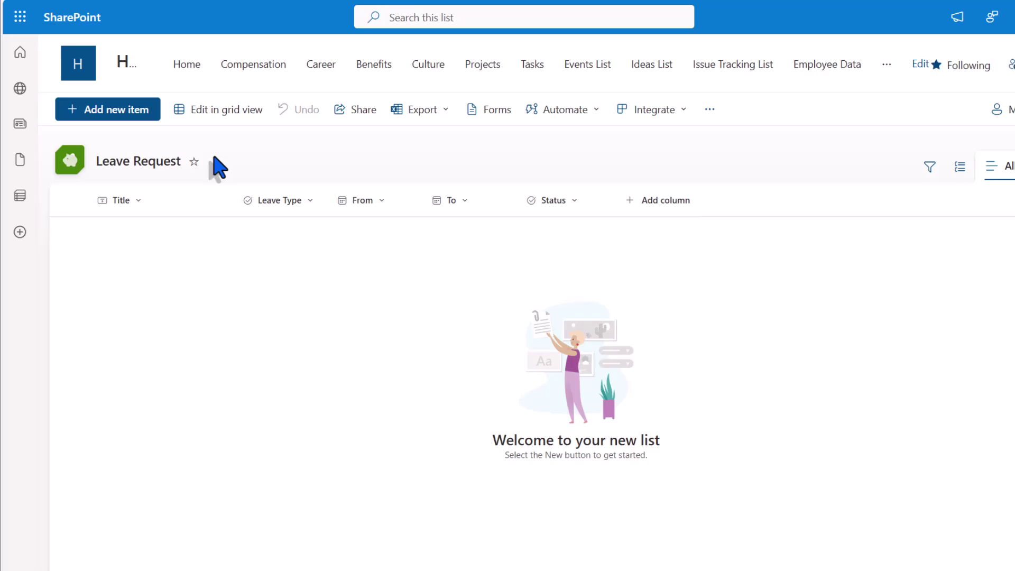
# Step: Preview the Leave Request list's new-item form fields and close it without saving
pyautogui.click(129, 114)
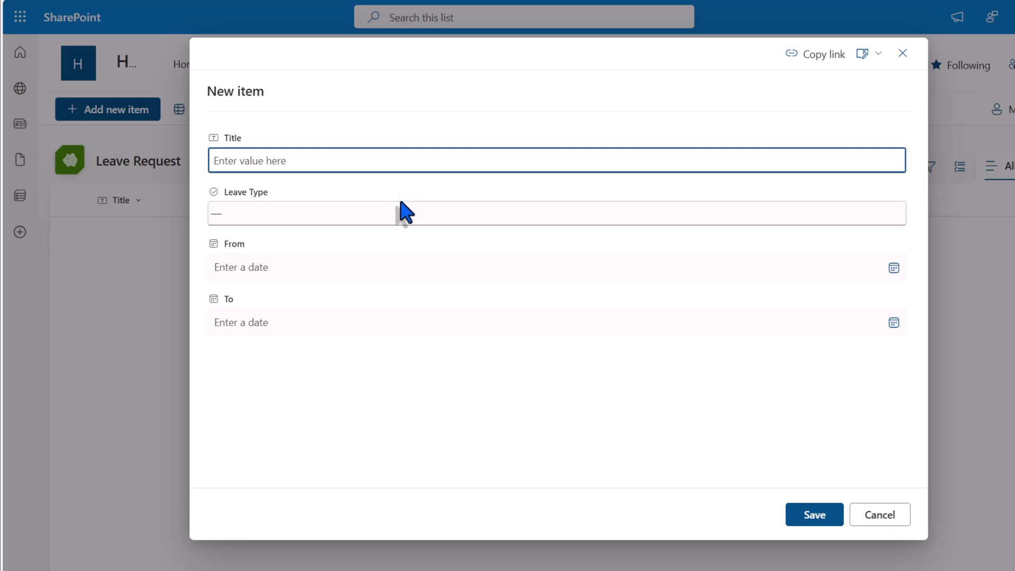
pyautogui.press('Escape')
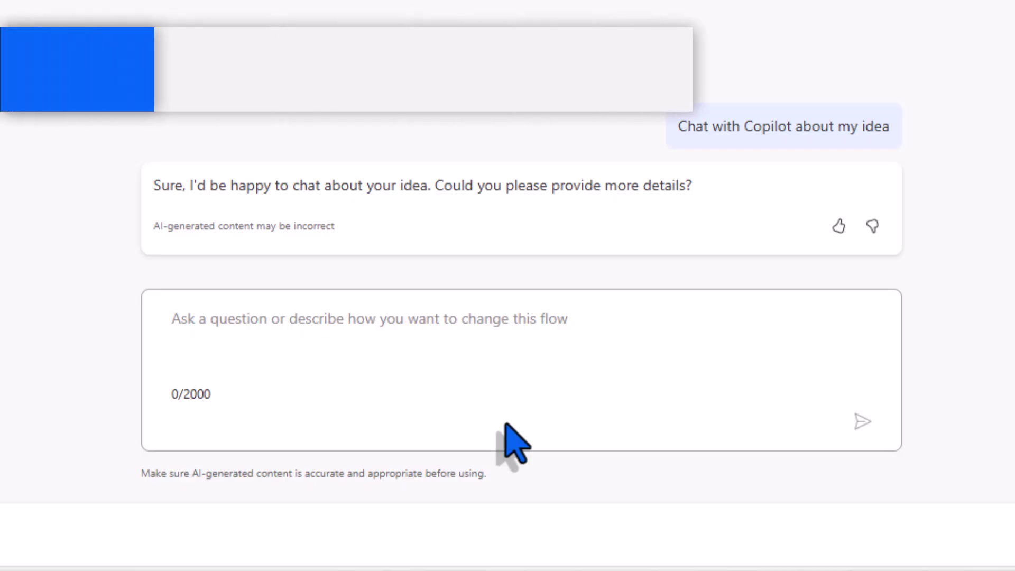
# Step: Tell Copilot 'I need a leave request approval workflow'
pyautogui.click(506, 425)
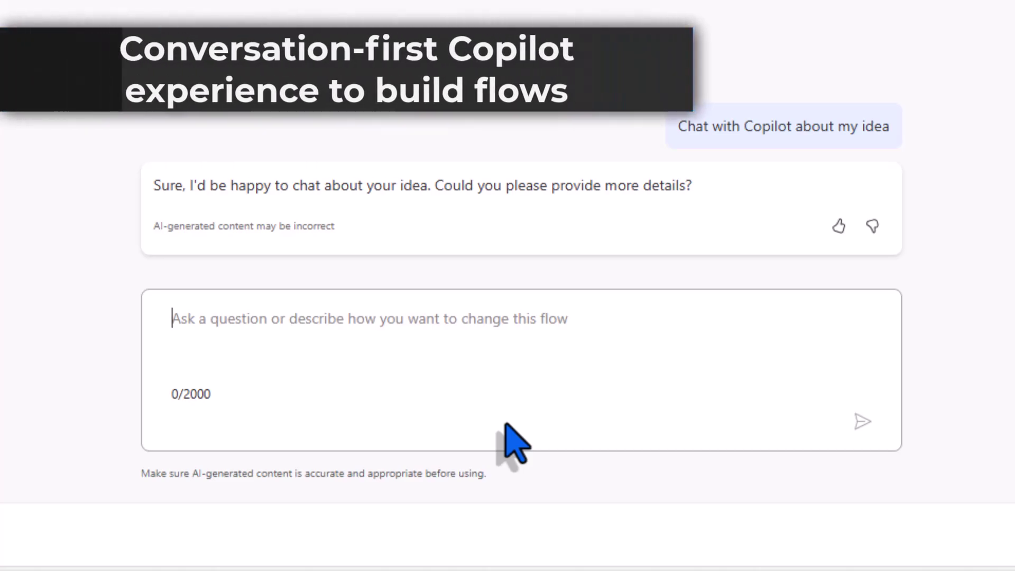
pyautogui.write('I need a leave request approval workflow')
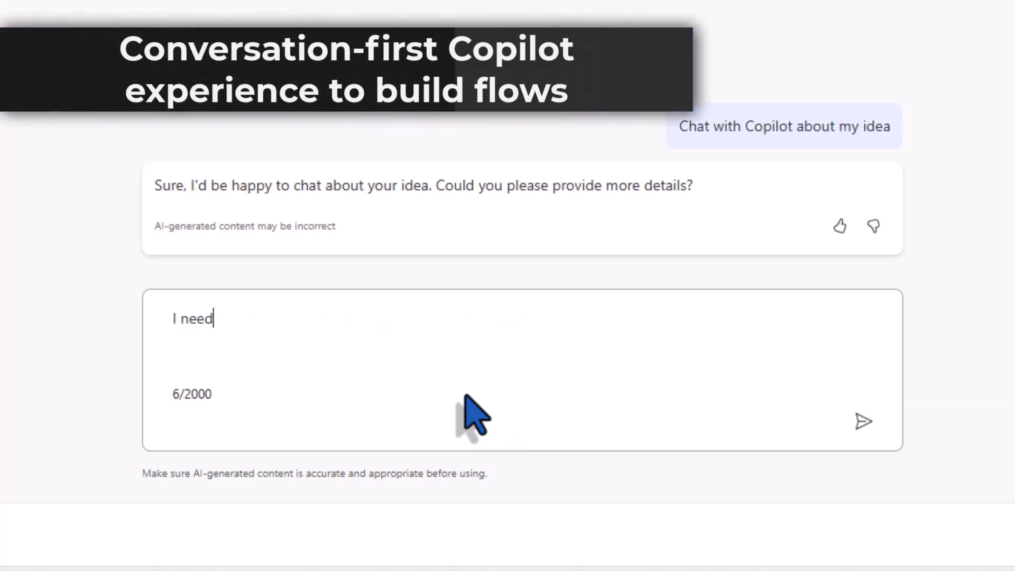
pyautogui.press('Return')
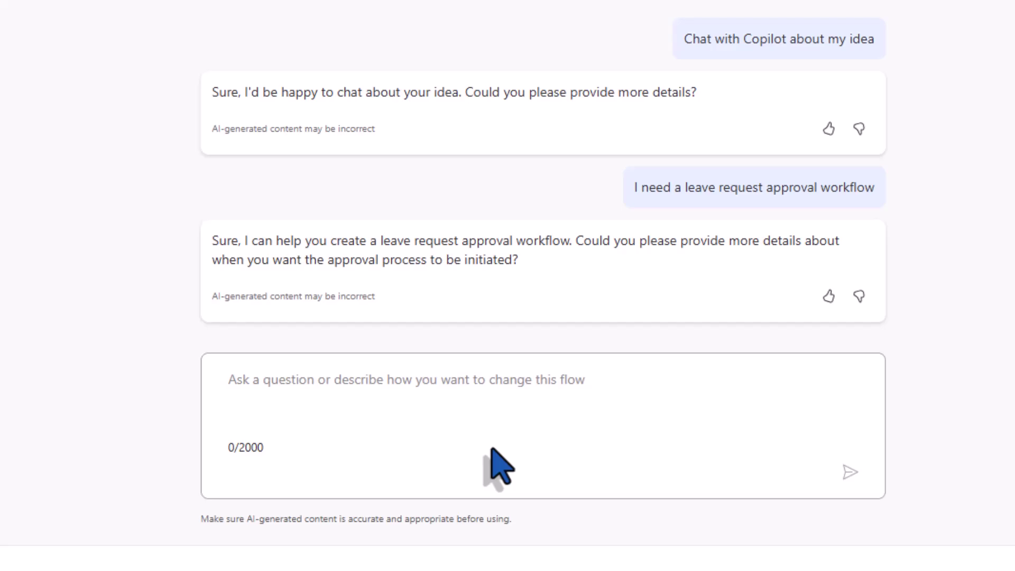
# Step: Answer that the workflow starts when a new leave request is created in the SharePoint list
pyautogui.click(381, 401)
pyautogui.write('Start')
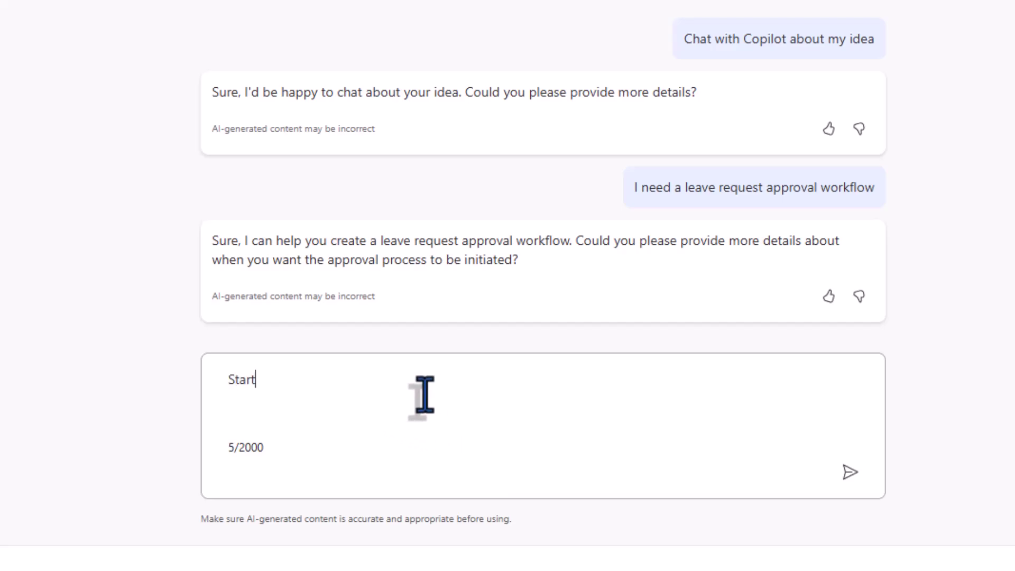
pyautogui.write(' the workflow when a new leave request is created in my SharePoint list')
pyautogui.click(850, 472)
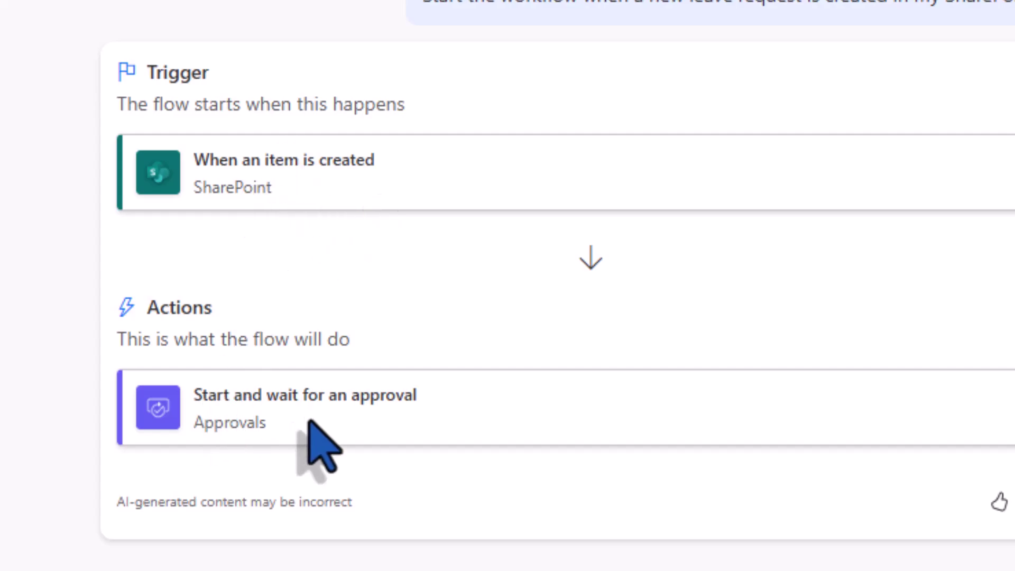
# Step: Ask Copilot to update the item's Status before approval and assign approval to the requester's manager
pyautogui.click(290, 415)
pyautogui.write('prior to the approval process, I would like to update the Status of my item to Pending')
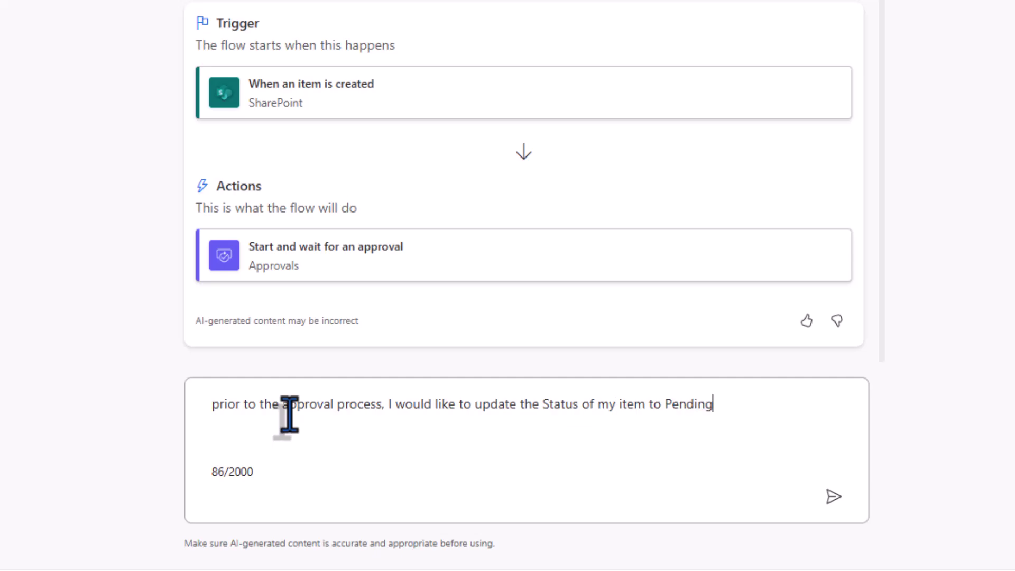
pyautogui.press('Return')
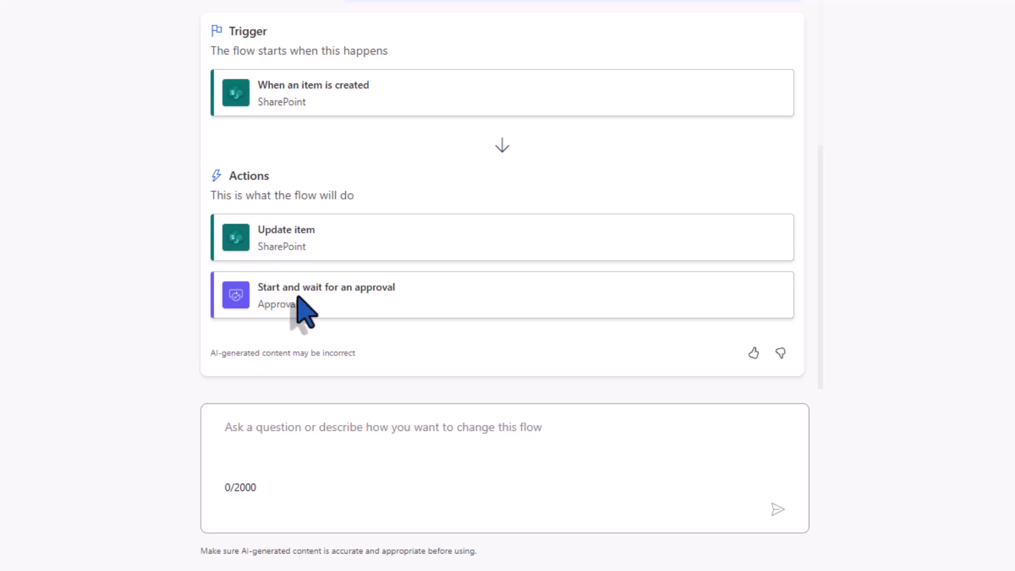
pyautogui.click(295, 429)
pyautogui.write('The approval should be assigned to the requesting users manager')
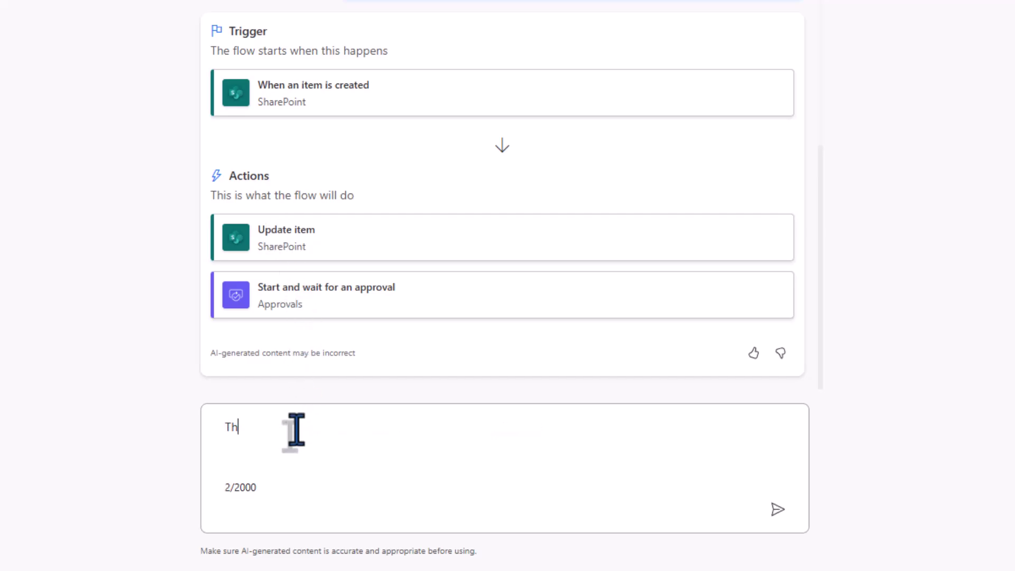
pyautogui.press('Return')
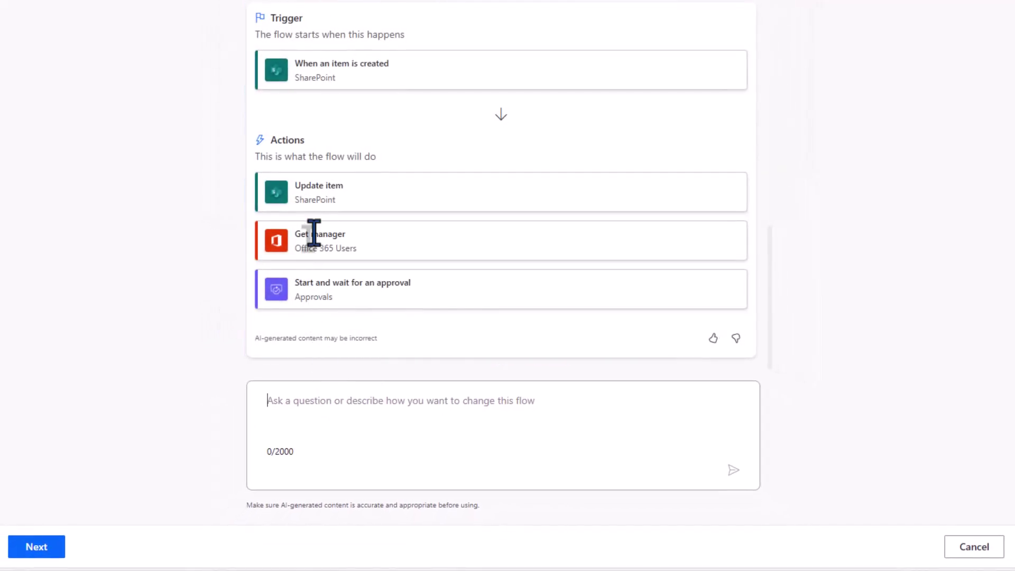
# Step: Ask Copilot to email the requester the outcome and update status from the approval decision
pyautogui.write('Check the outcome of the approval and send a notification email to the requesting user informing them about the approval decision')
pyautogui.press('Return')
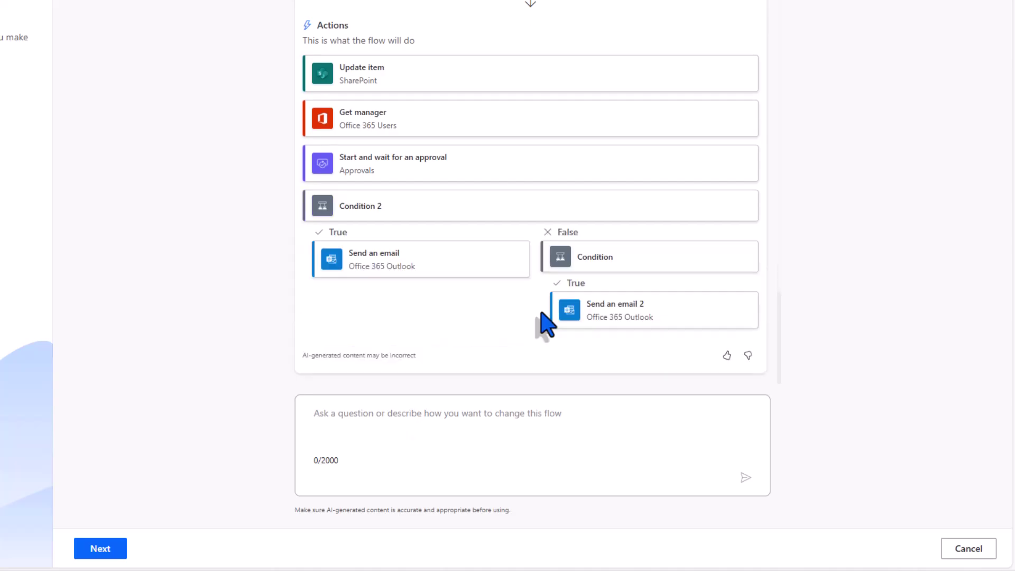
pyautogui.click(426, 413)
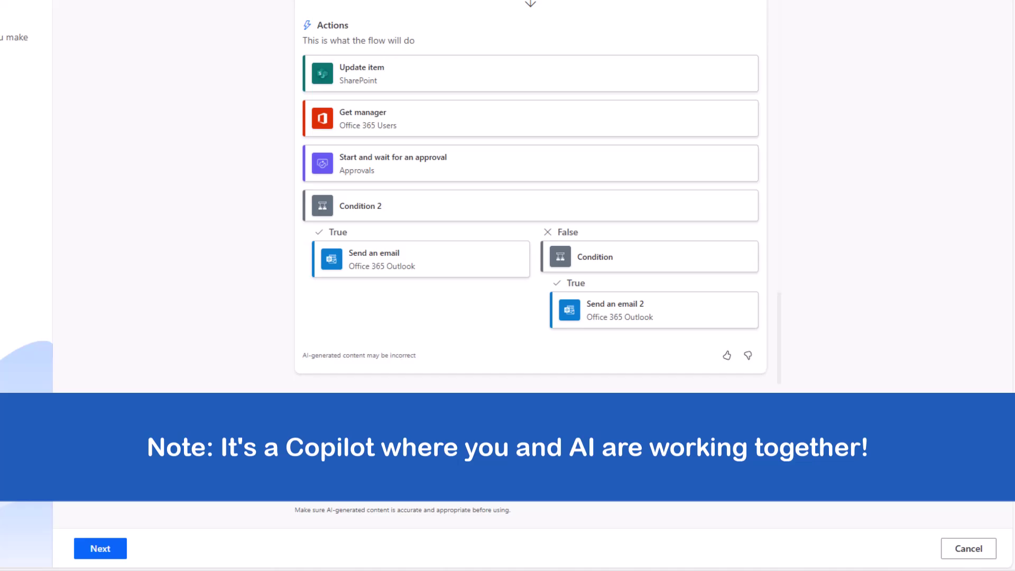
pyautogui.write('Also update the status of the item based upon the approval decision')
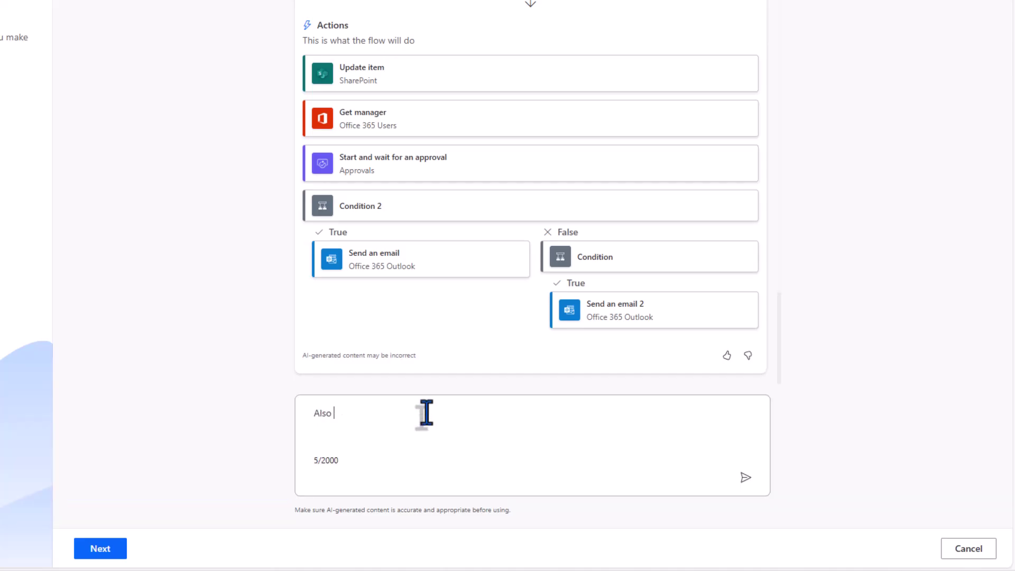
pyautogui.press('Return')
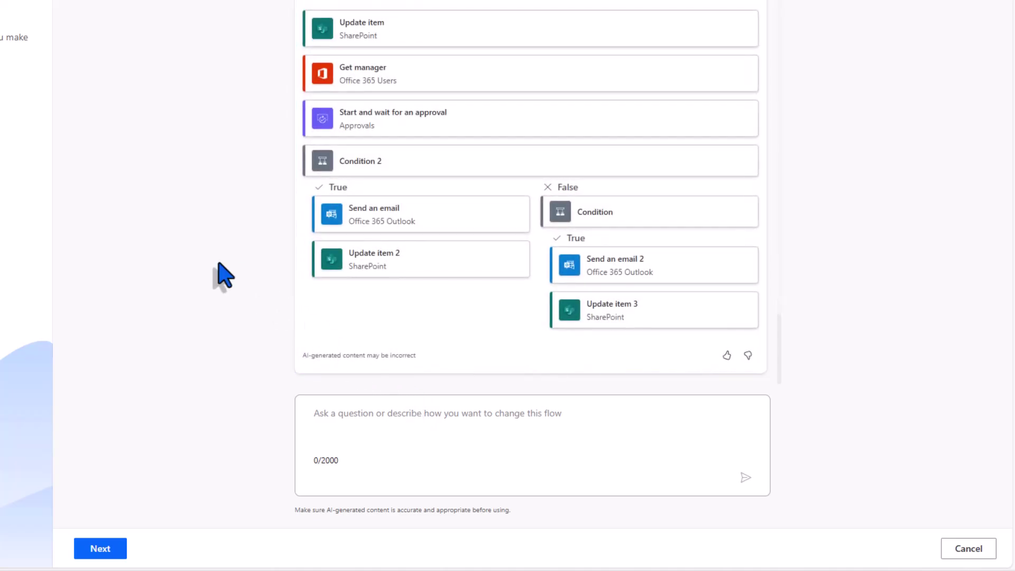
# Step: Create the generated flow and view its Condition branches in the designer
pyautogui.click(104, 550)
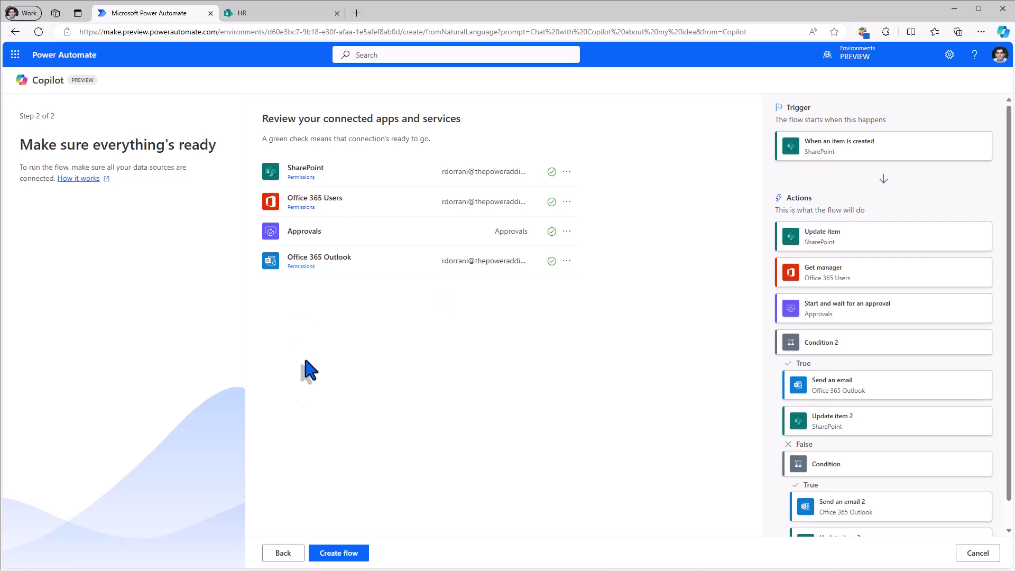
pyautogui.click(338, 552)
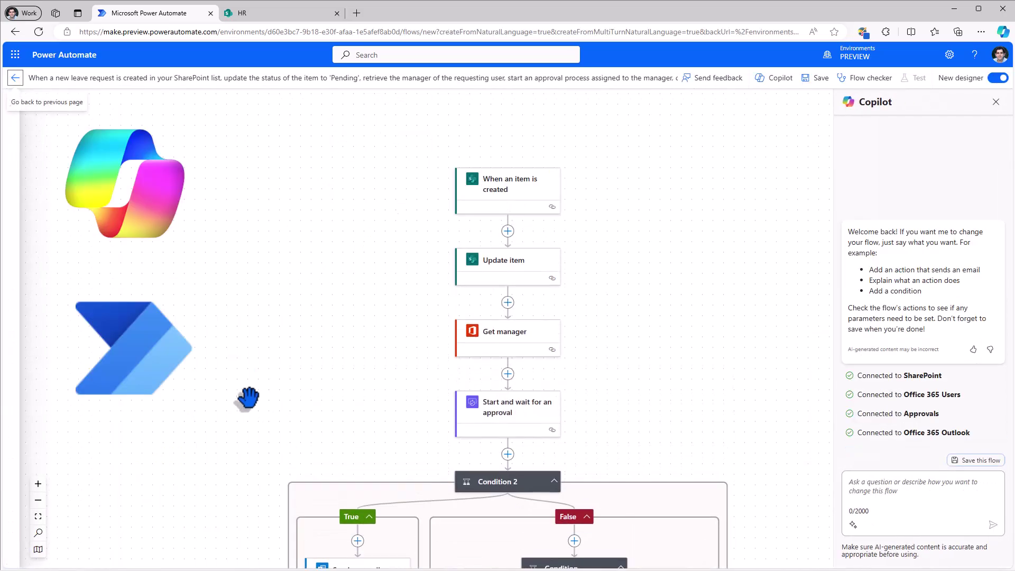
pyautogui.moveTo(283, 367); pyautogui.dragTo(299, 340)
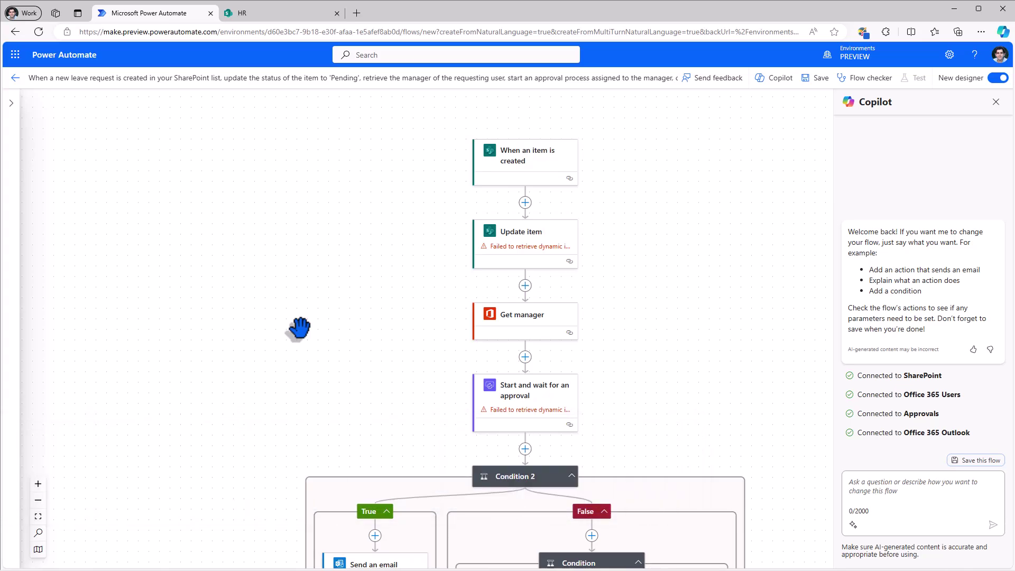
# Step: Set the When an item is created trigger's Site Address to the HR site
pyautogui.click(501, 169)
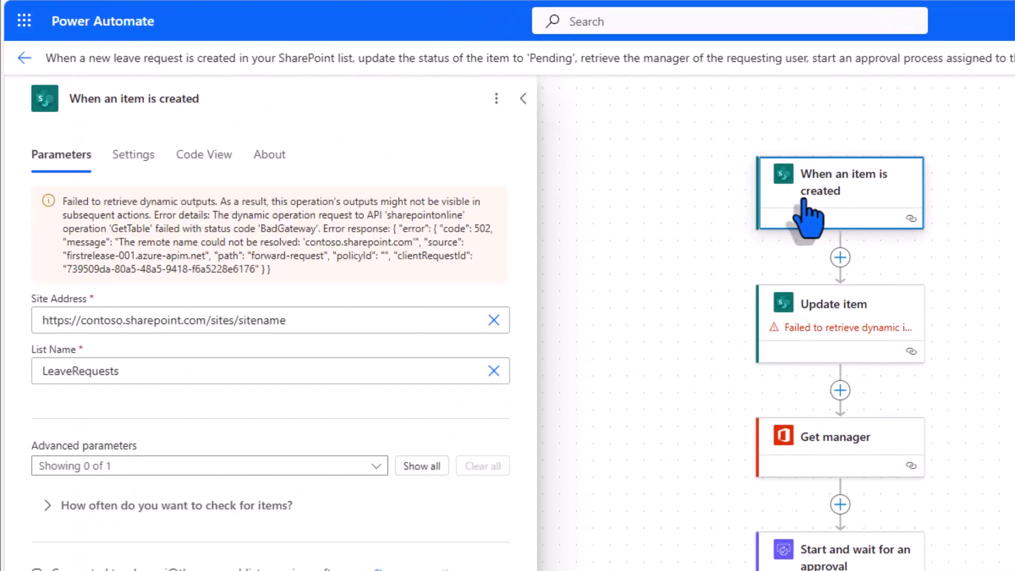
pyautogui.click(493, 320)
pyautogui.click(136, 225)
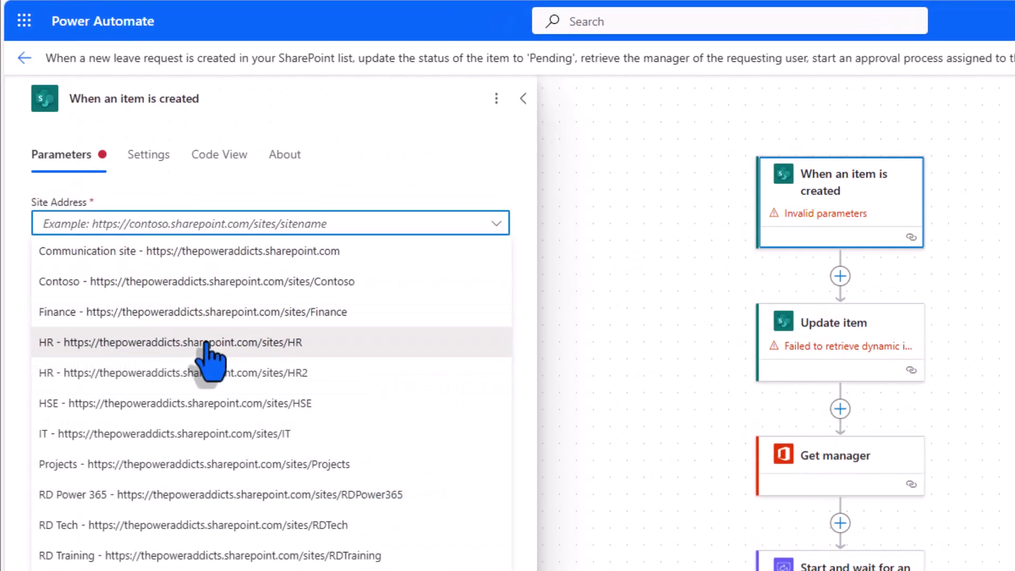
pyautogui.click(206, 343)
# Step: Choose Leave Request as the trigger's List Name
pyautogui.click(494, 272)
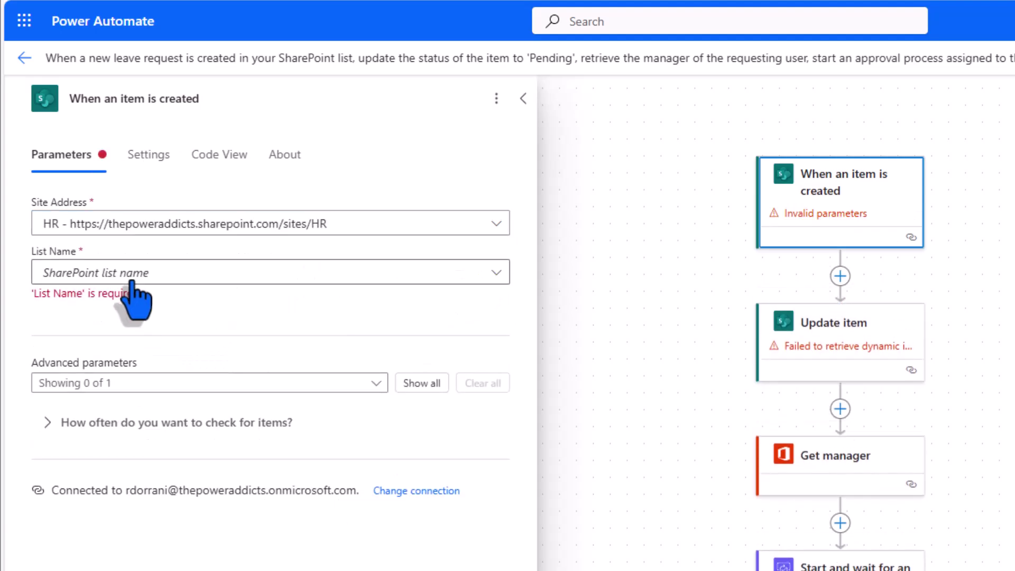
pyautogui.click(130, 275)
pyautogui.write('leave req')
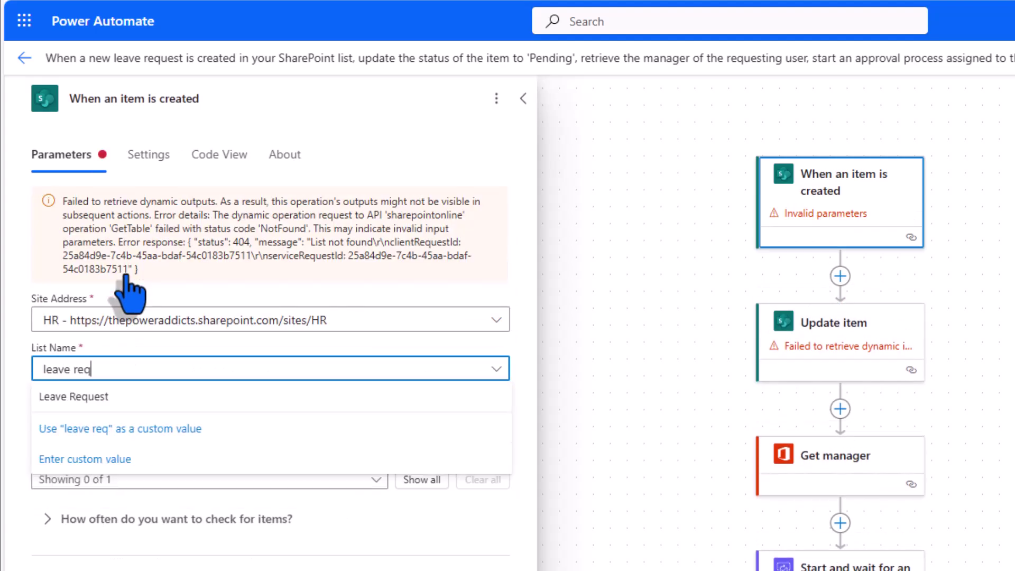
pyautogui.click(190, 397)
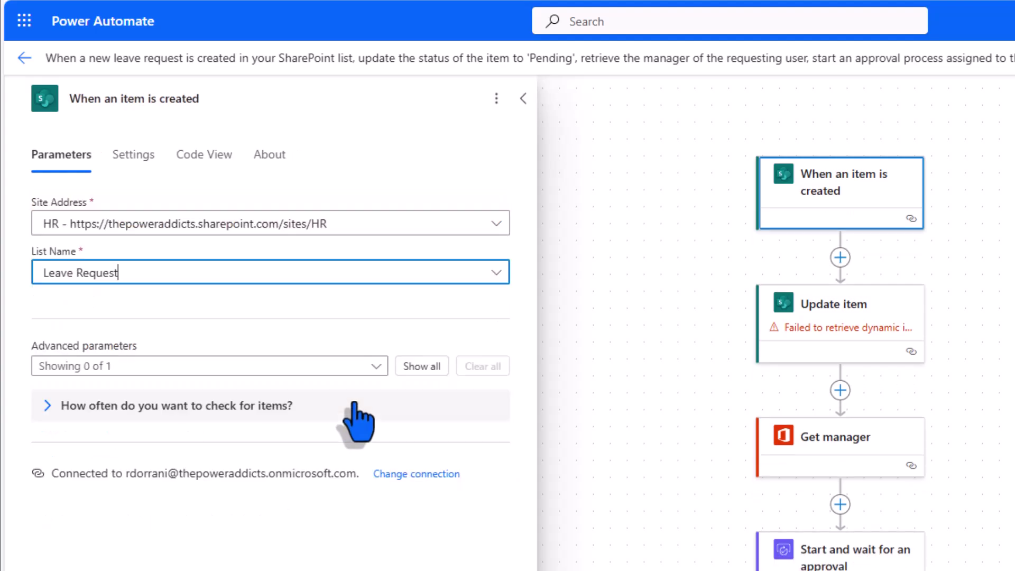
pyautogui.click(168, 307)
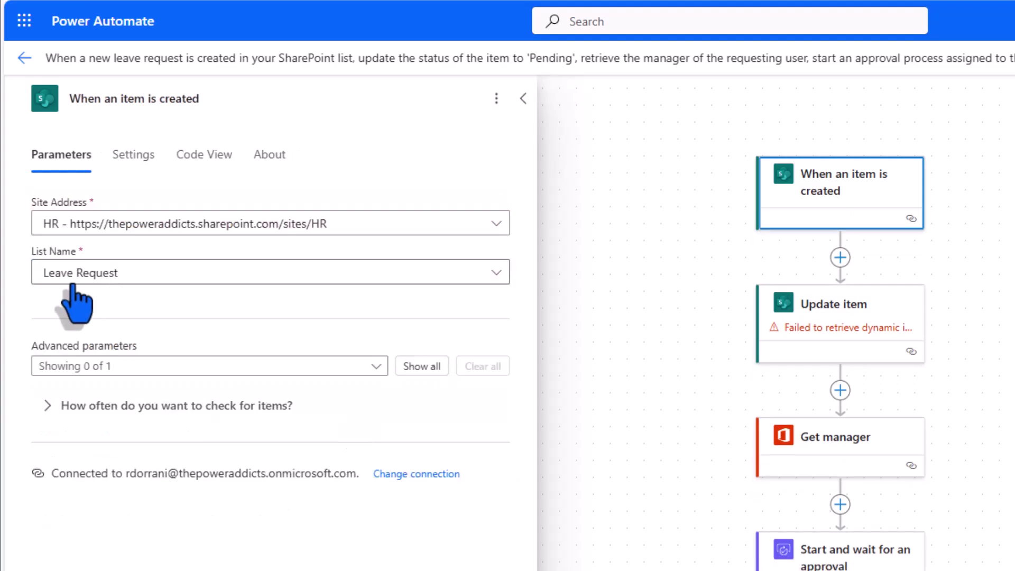
pyautogui.click(817, 322)
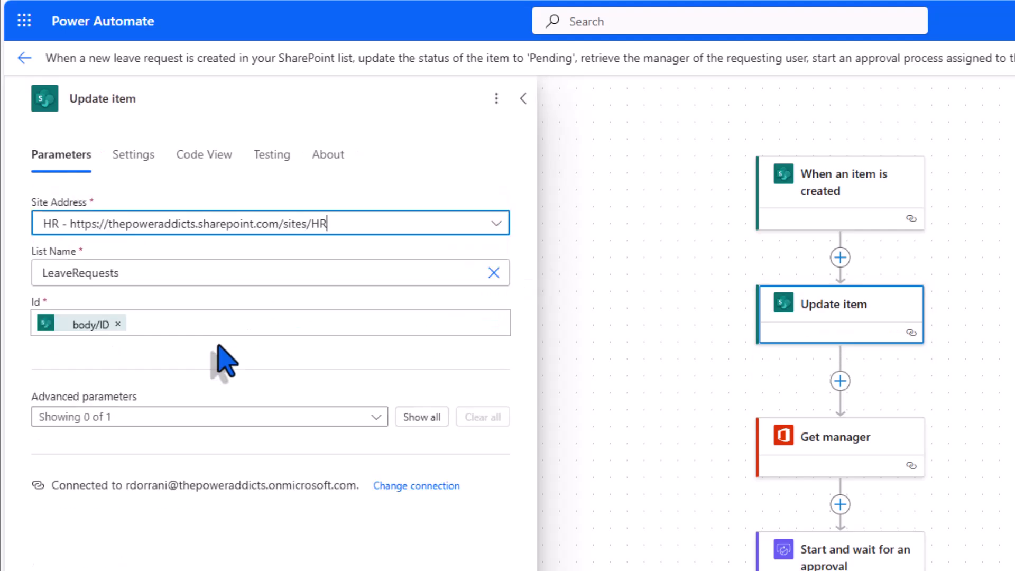
# Step: Target the Leave Request list in Update item and set its Status Value to Pending
pyautogui.click(494, 272)
pyautogui.click(222, 282)
pyautogui.write('leave re')
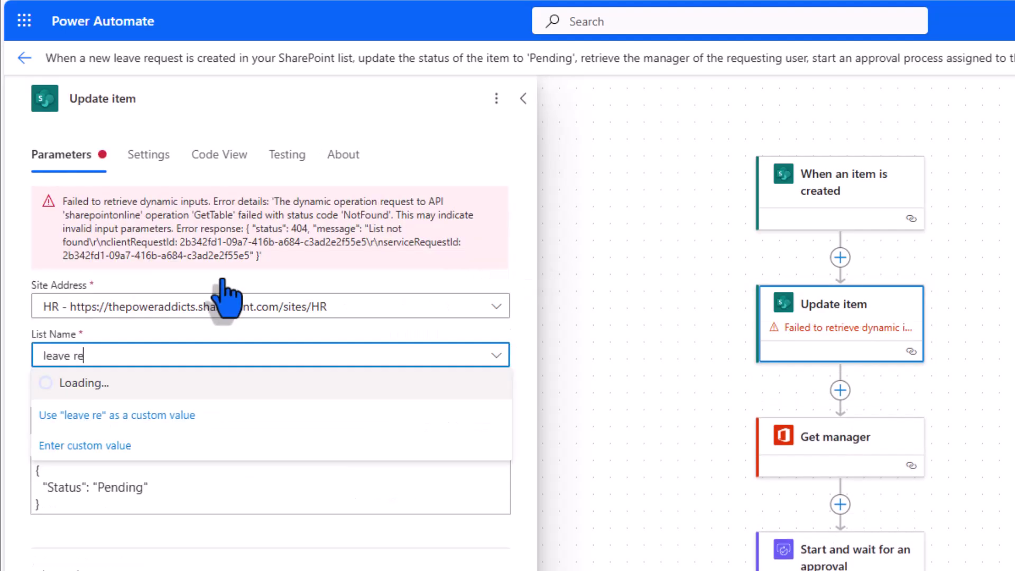
pyautogui.click(141, 385)
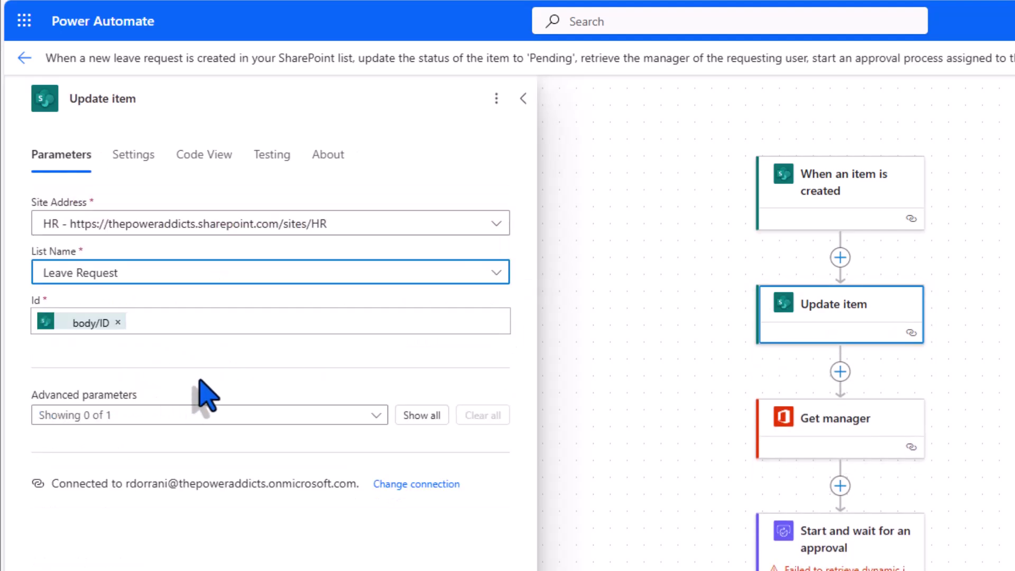
pyautogui.click(422, 415)
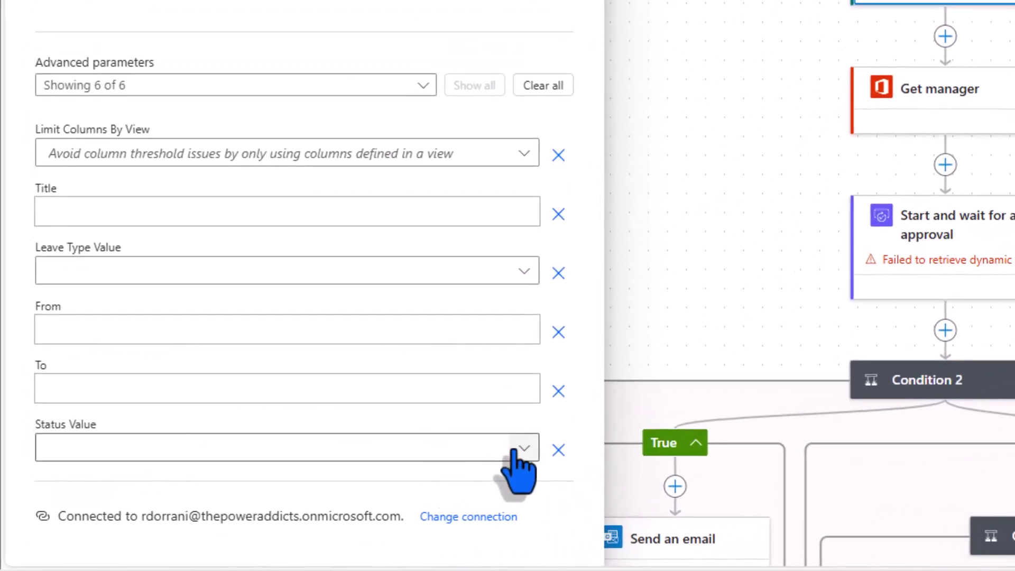
pyautogui.click(522, 449)
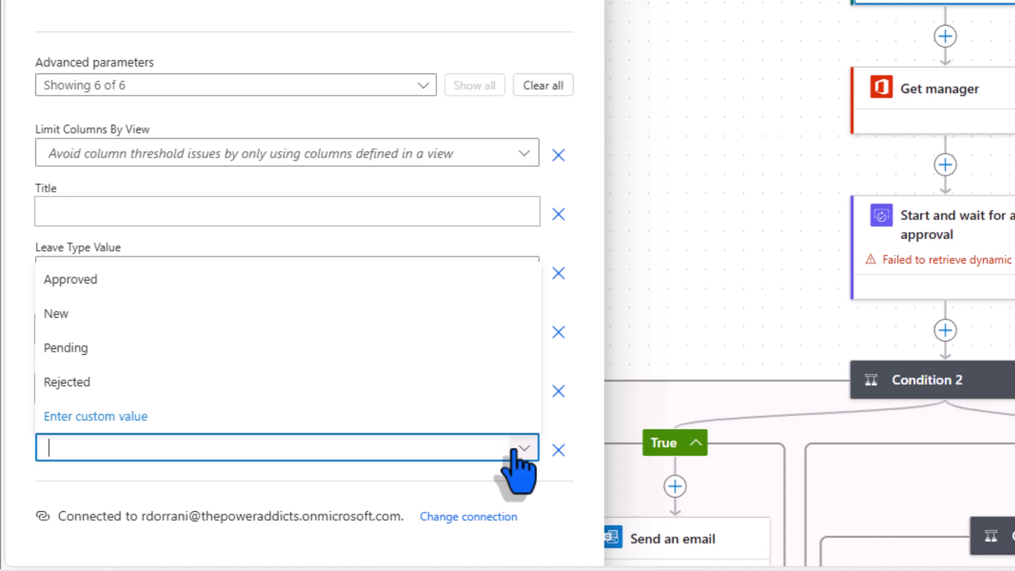
pyautogui.click(63, 360)
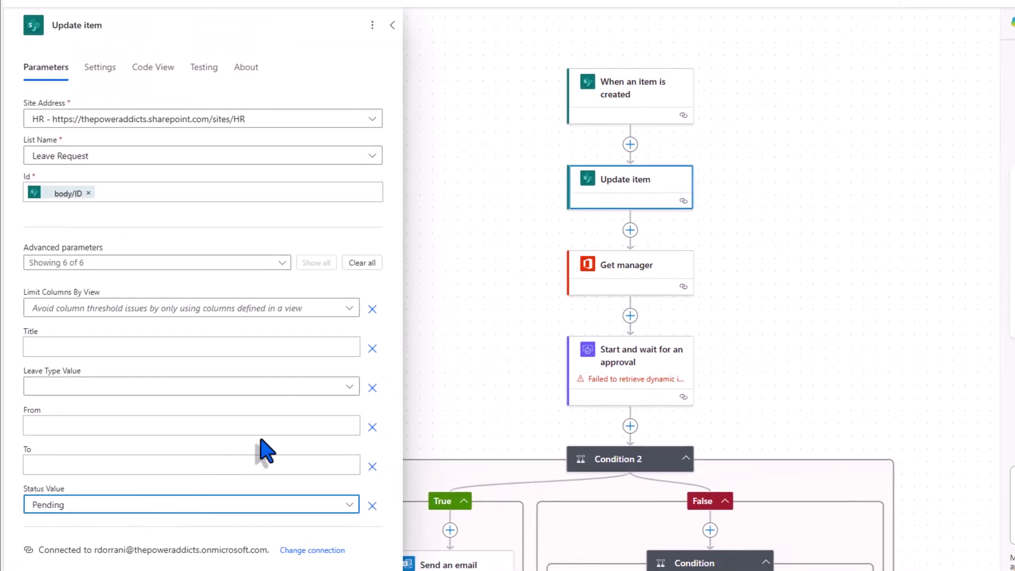
# Step: Replace Get manager's User (UPN) value with the trigger's Created By Email
pyautogui.click(624, 272)
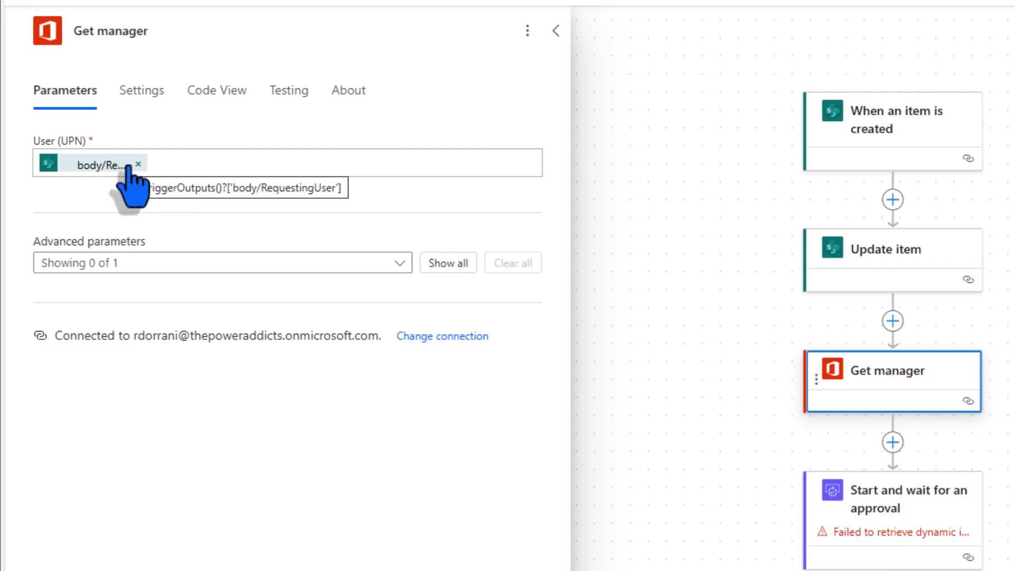
pyautogui.click(138, 164)
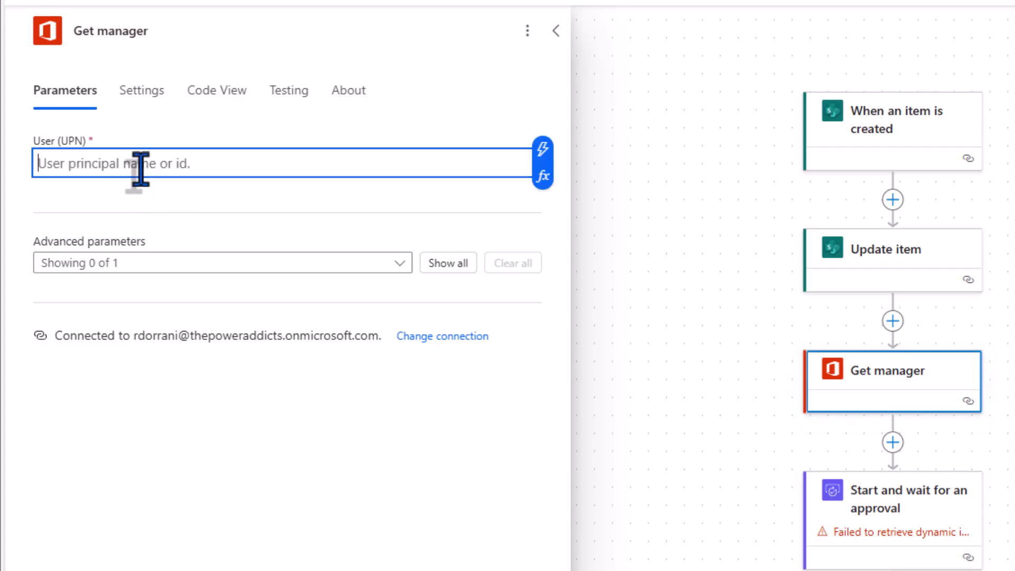
pyautogui.click(539, 151)
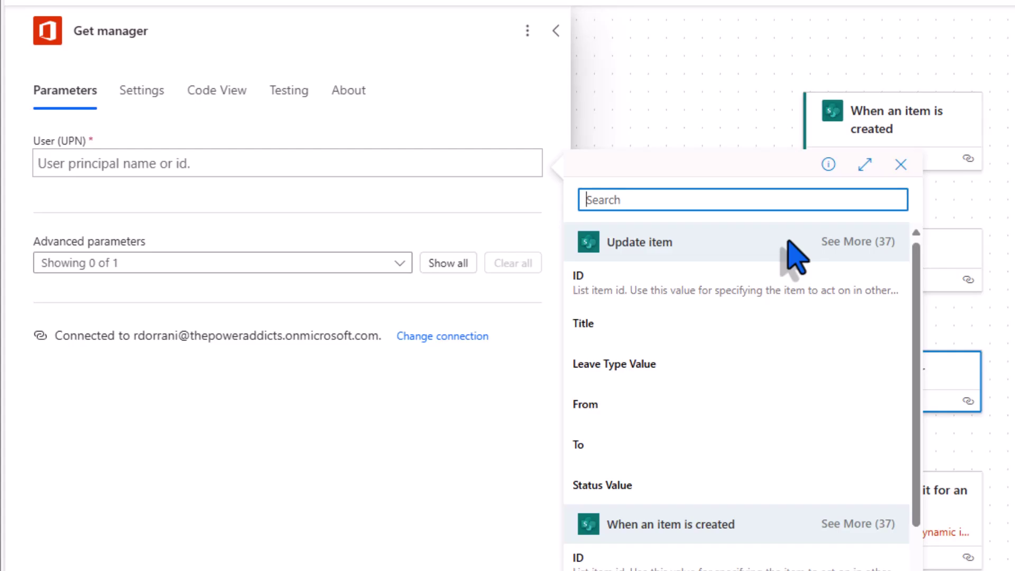
pyautogui.write('created by email')
pyautogui.scroll(-3, 739, 392)
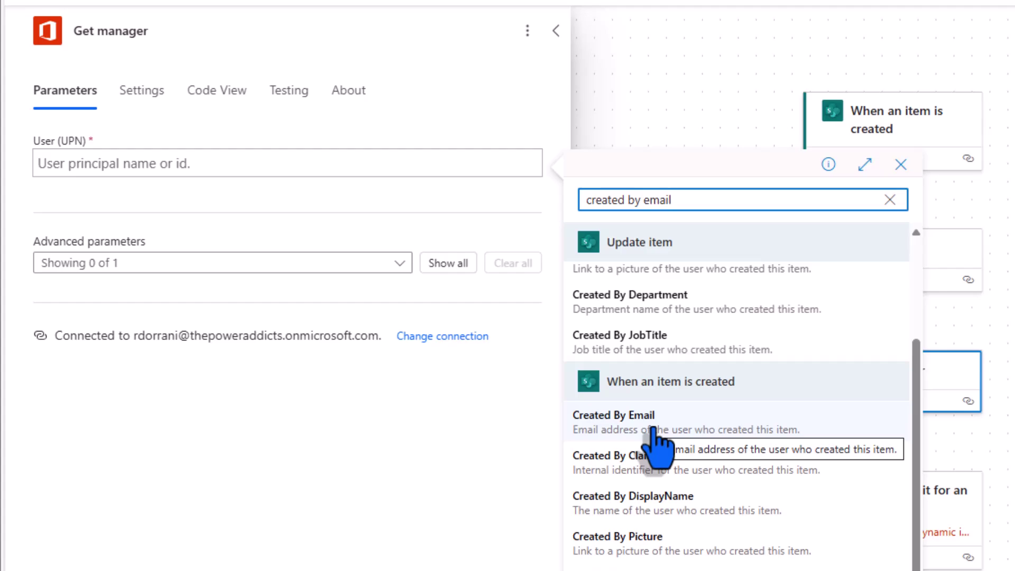
pyautogui.click(642, 421)
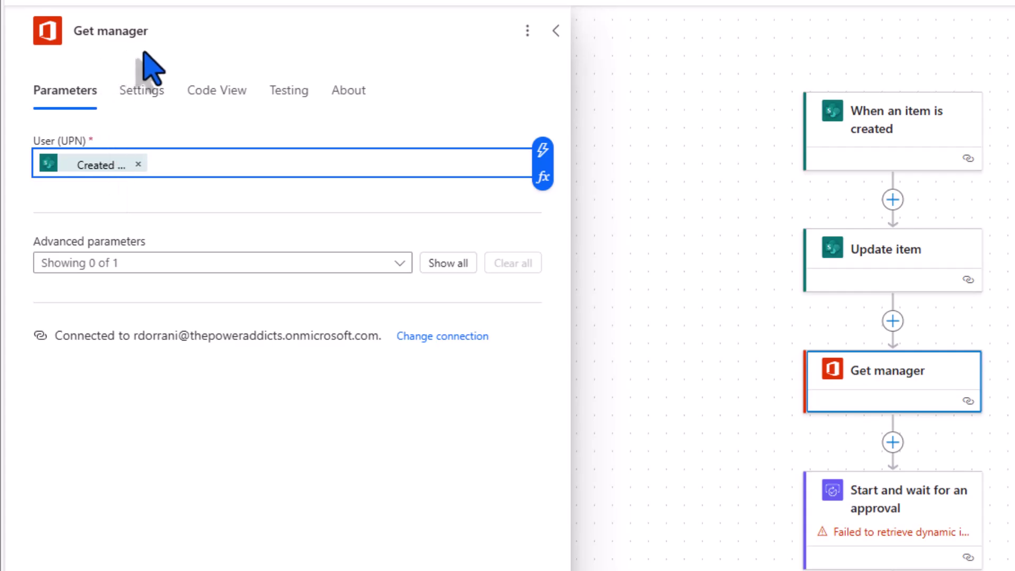
pyautogui.click(878, 500)
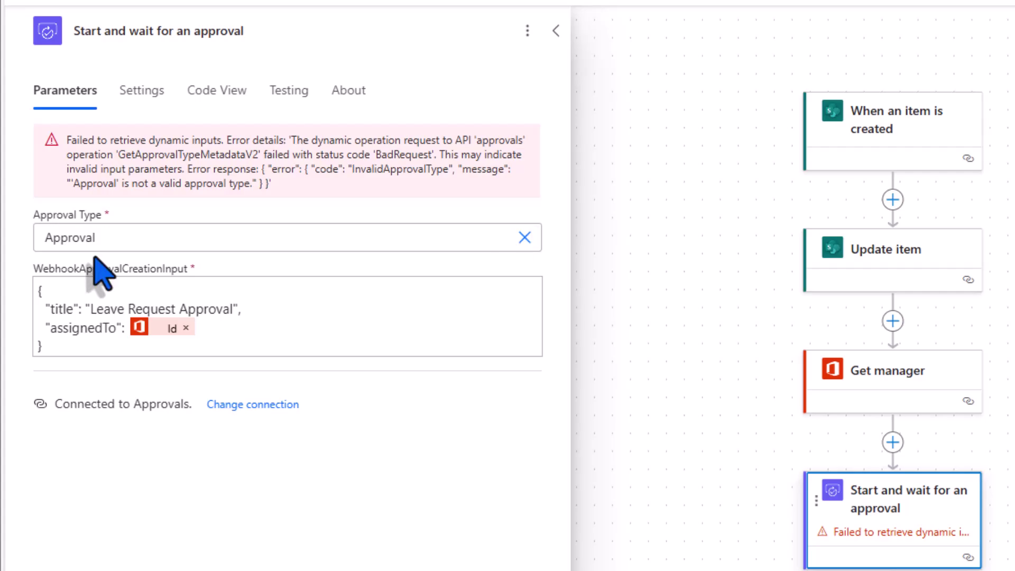
# Step: Set the approval type to Approve/Reject - First to respond
pyautogui.click(525, 238)
pyautogui.click(513, 164)
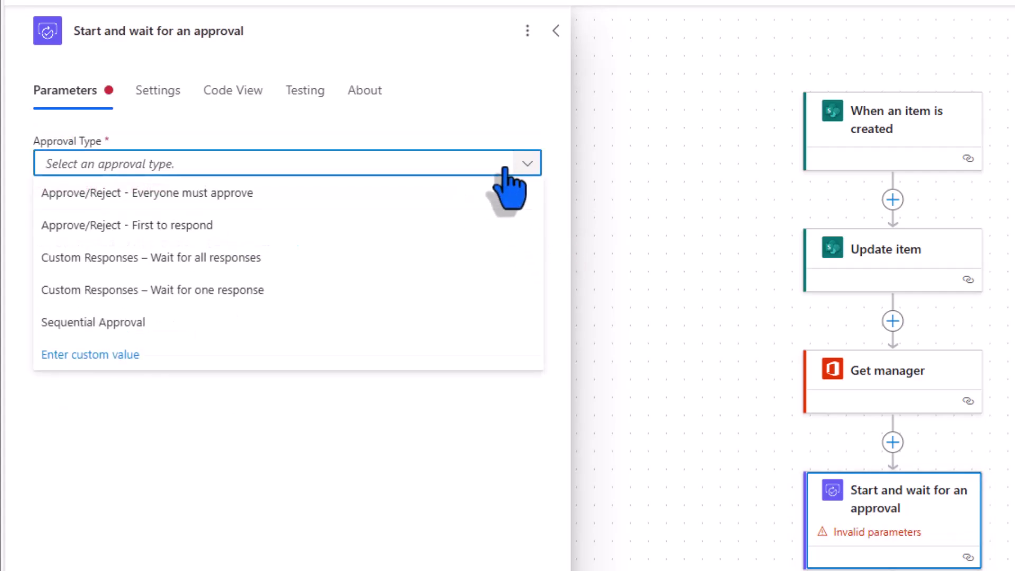
pyautogui.click(117, 226)
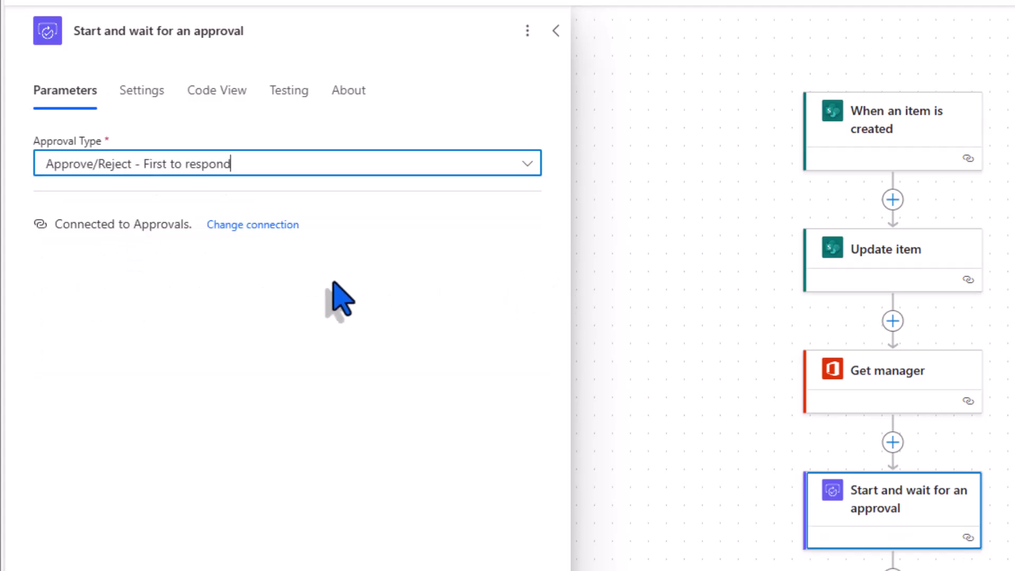
# Step: Title the approval 'Leave Request for' followed by Created By DisplayName
pyautogui.click(121, 217)
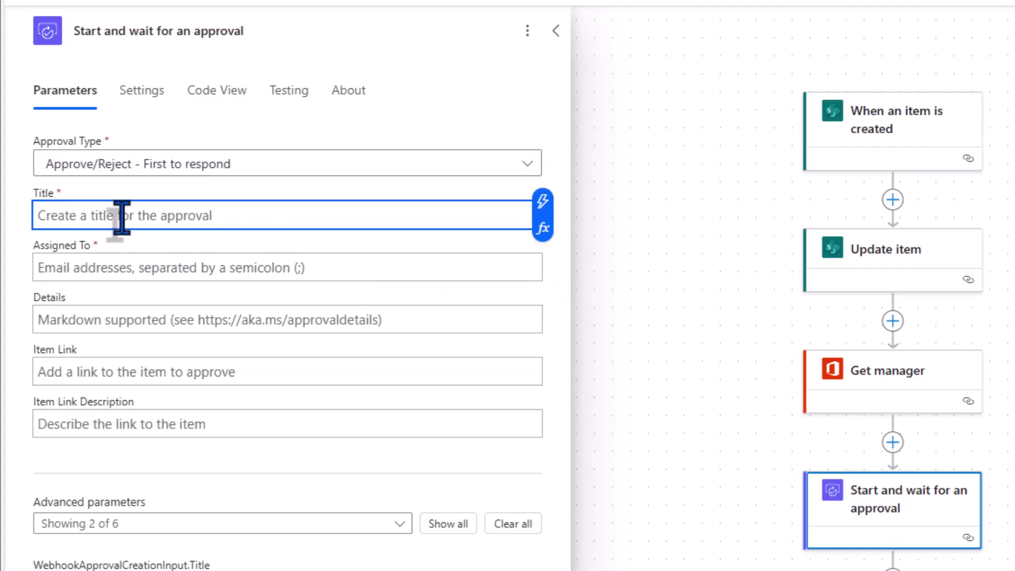
pyautogui.write('Leave Request for')
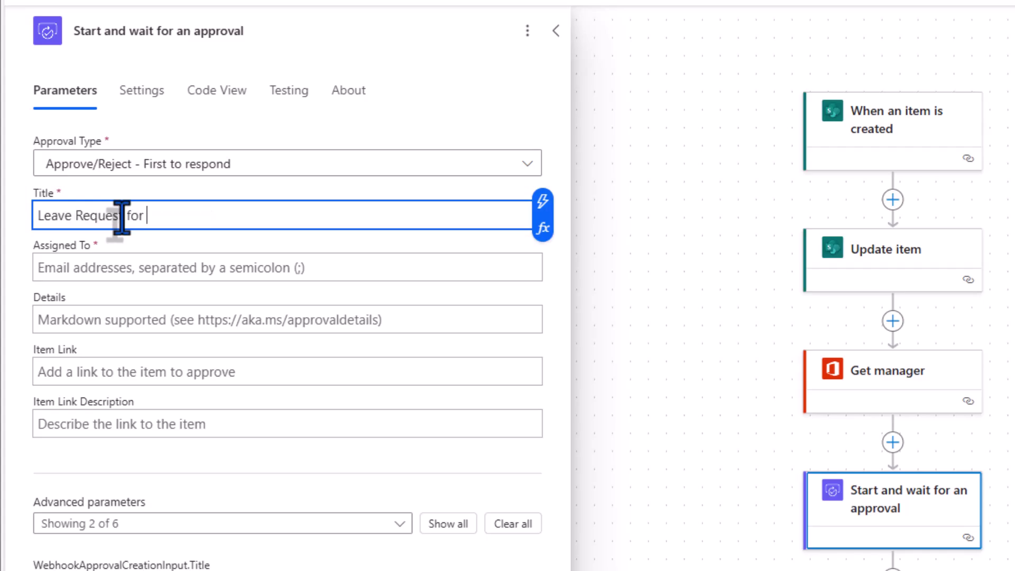
pyautogui.click(542, 201)
pyautogui.write('c')
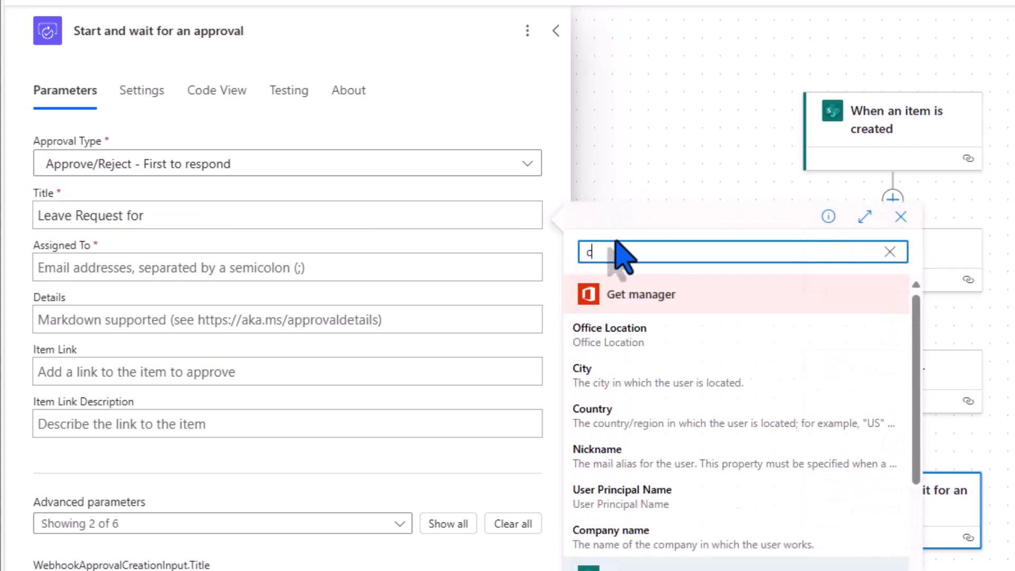
pyautogui.write('reated by display')
pyautogui.scroll(-3, 661, 484)
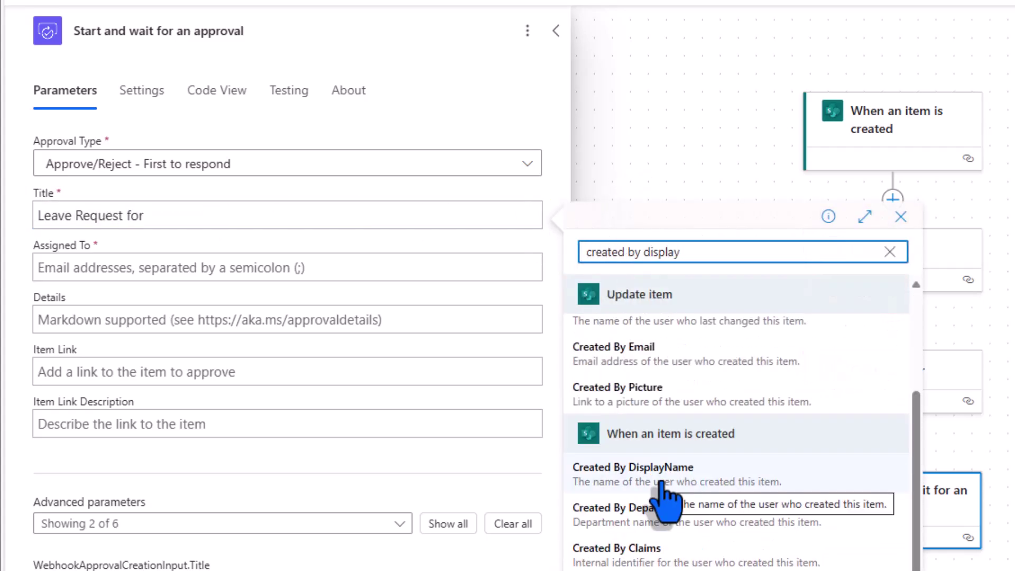
pyautogui.click(660, 482)
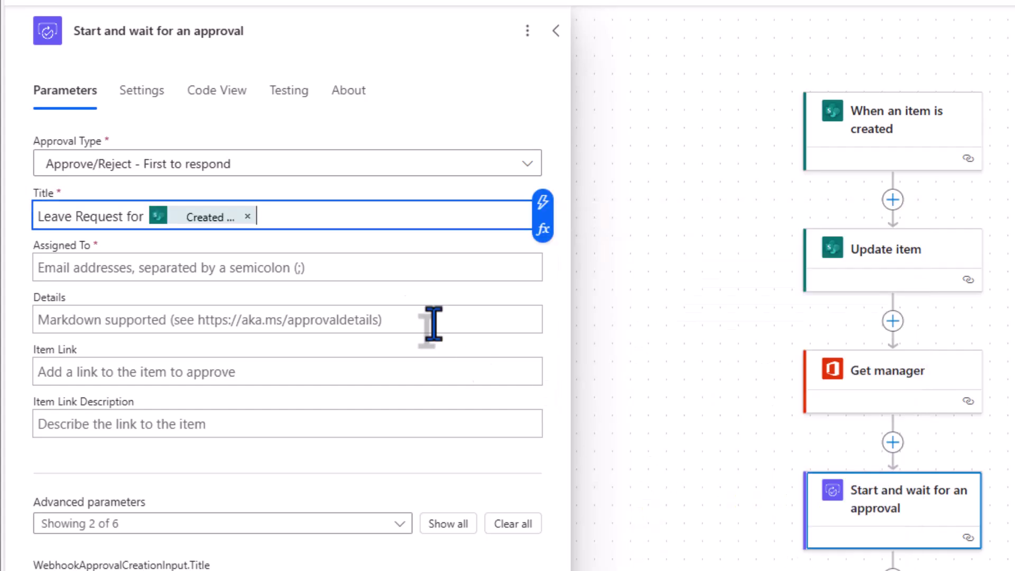
# Step: Assign the approval to Get manager's Mail
pyautogui.click(142, 271)
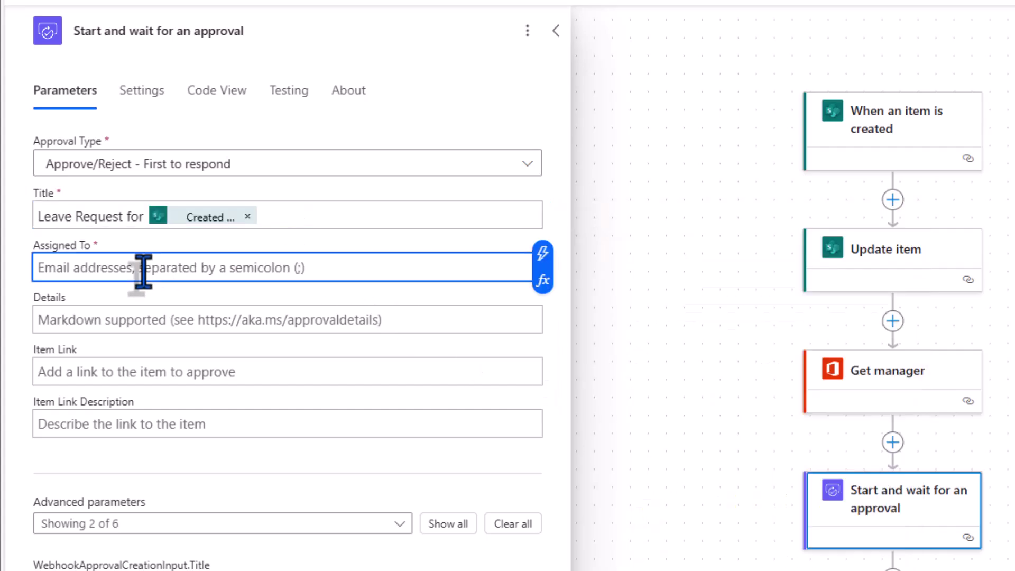
pyautogui.click(543, 255)
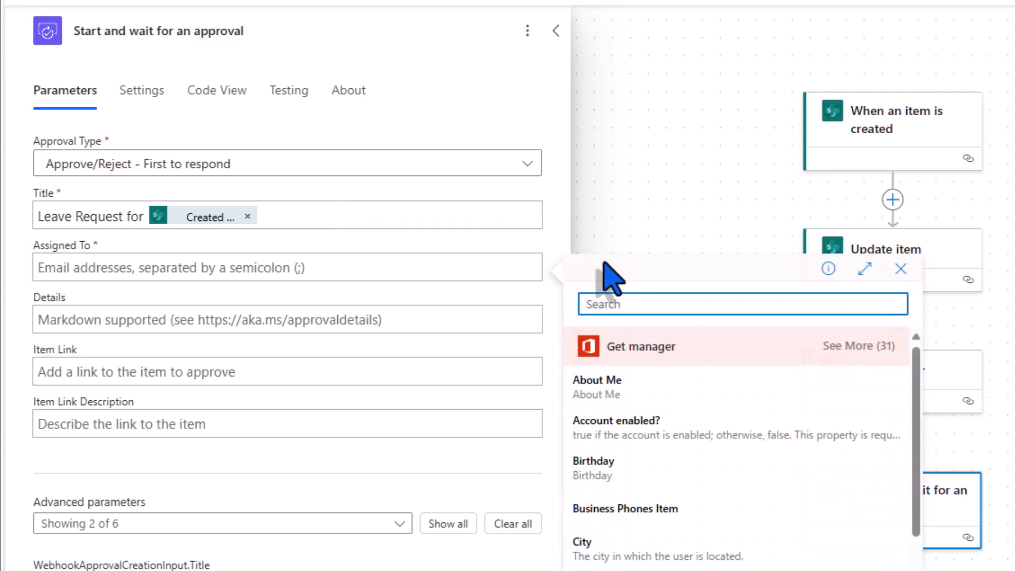
pyautogui.write('mail')
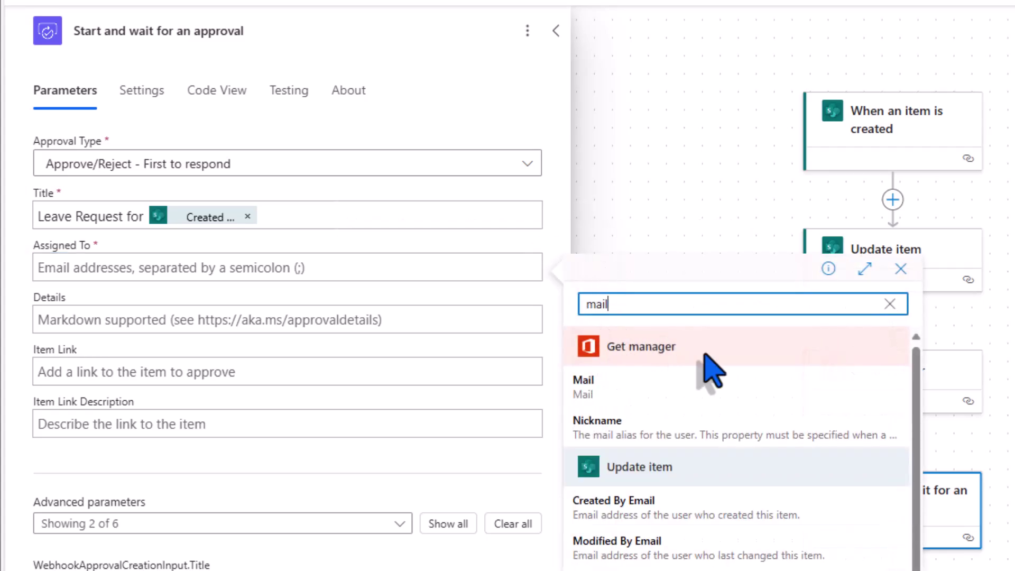
pyautogui.click(613, 393)
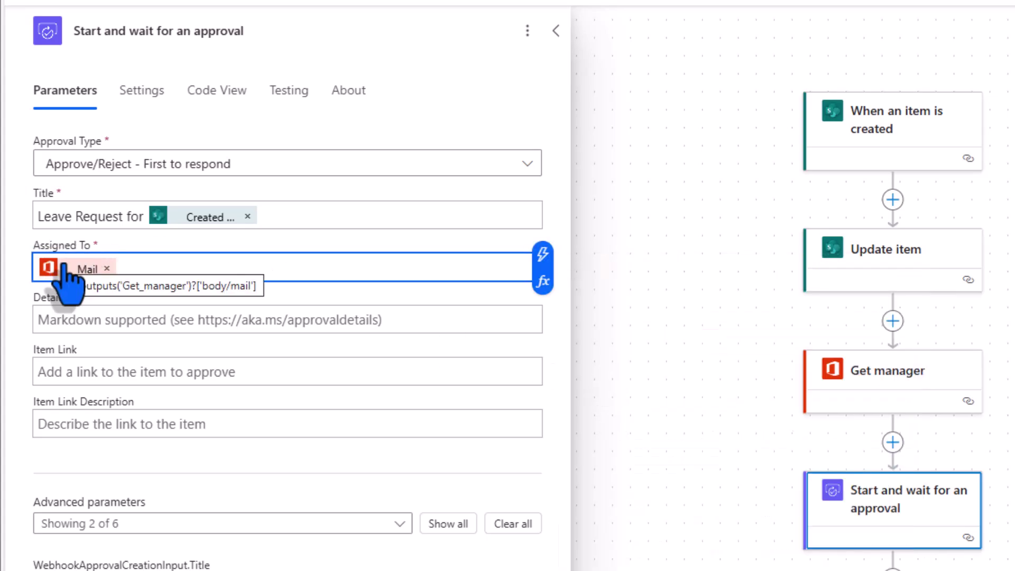
pyautogui.click(83, 319)
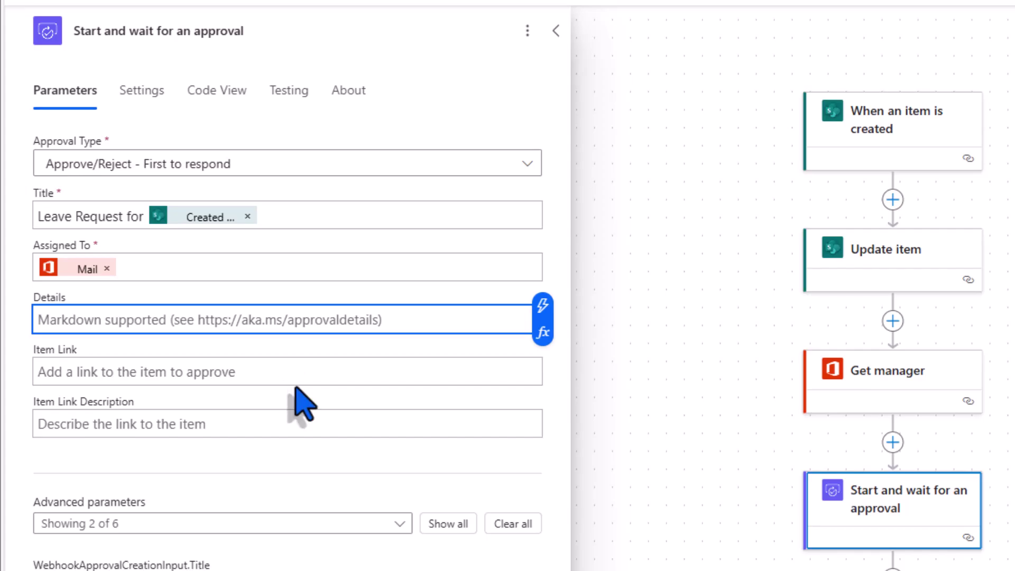
# Step: Add a 'Title:' line with the item's Title to the approval details
pyautogui.write('Title:')
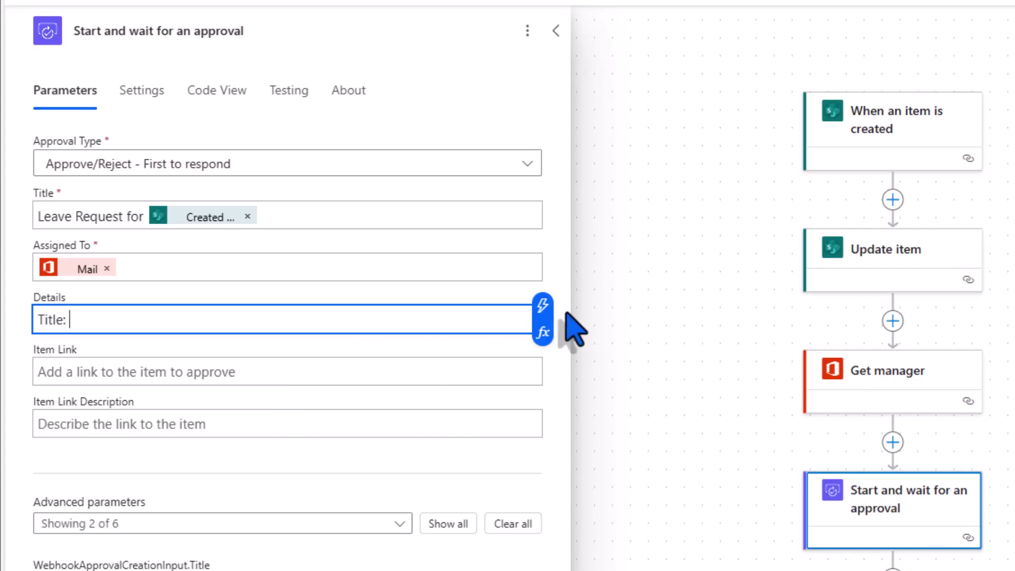
pyautogui.click(543, 305)
pyautogui.write('tit')
pyautogui.write('le')
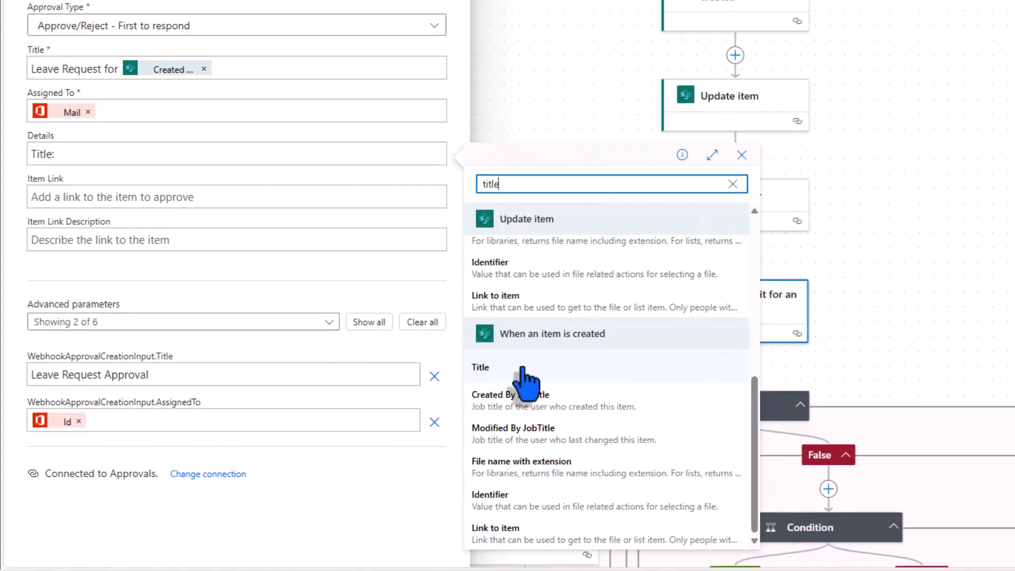
pyautogui.click(524, 370)
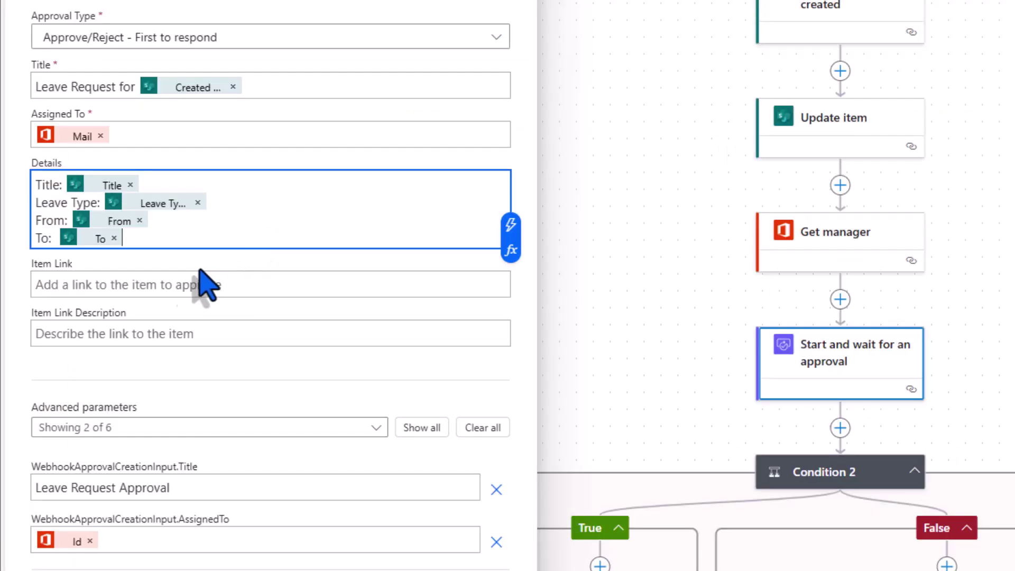
# Step: Set Item Link to Link to item and its description to Title, then remove both advanced parameters
pyautogui.click(476, 274)
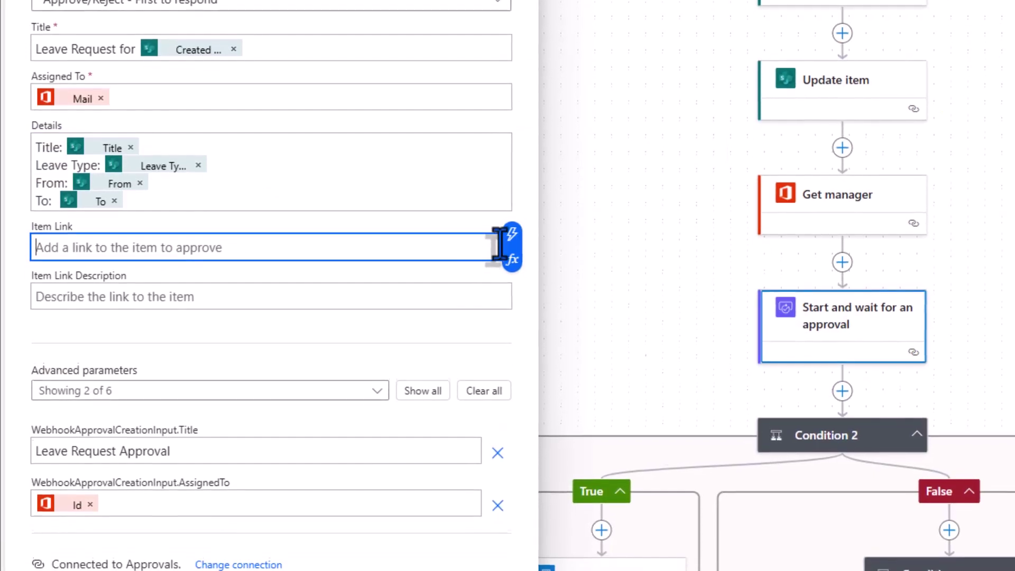
pyautogui.click(512, 227)
pyautogui.write('link')
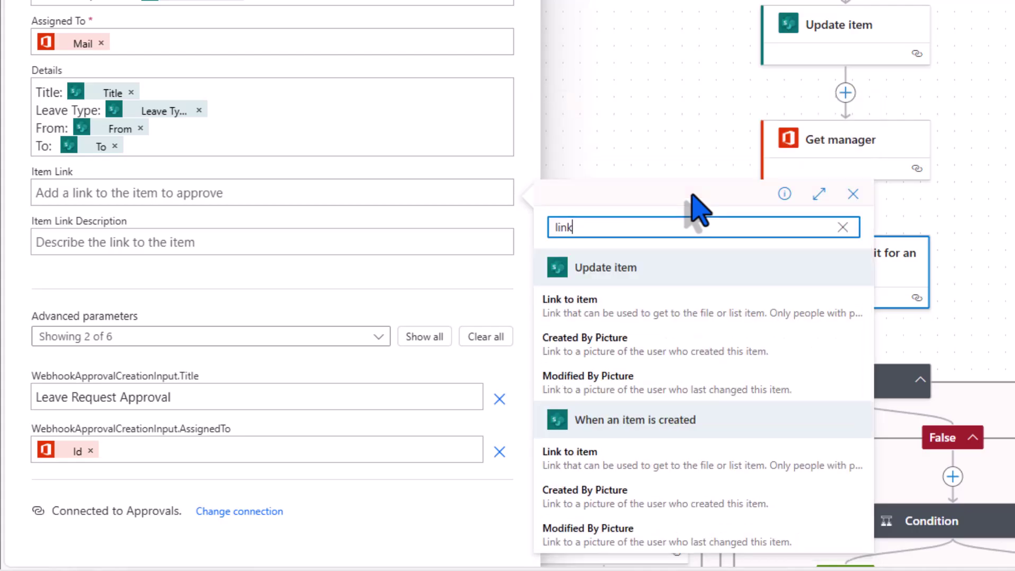
pyautogui.click(620, 465)
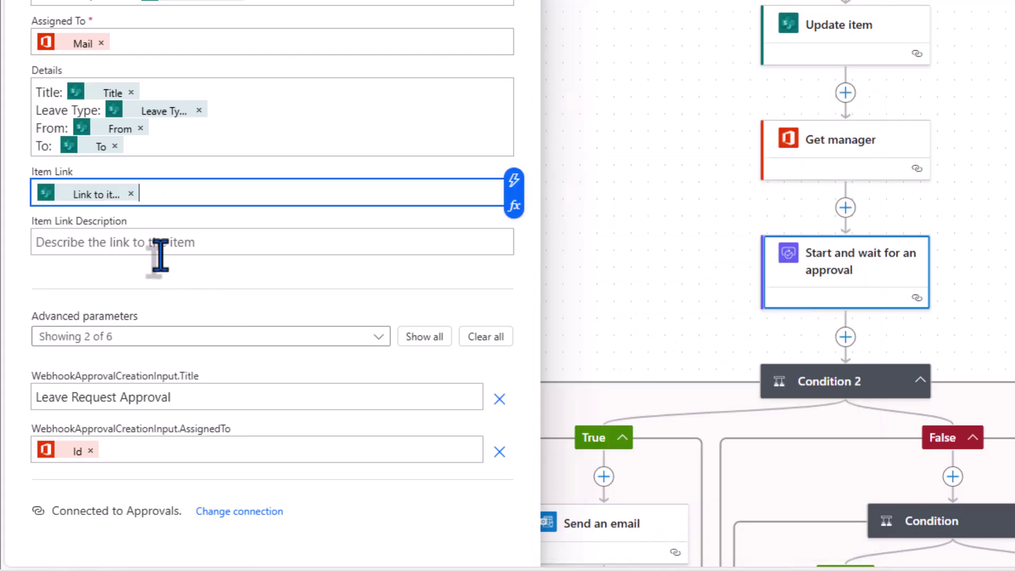
pyautogui.click(159, 245)
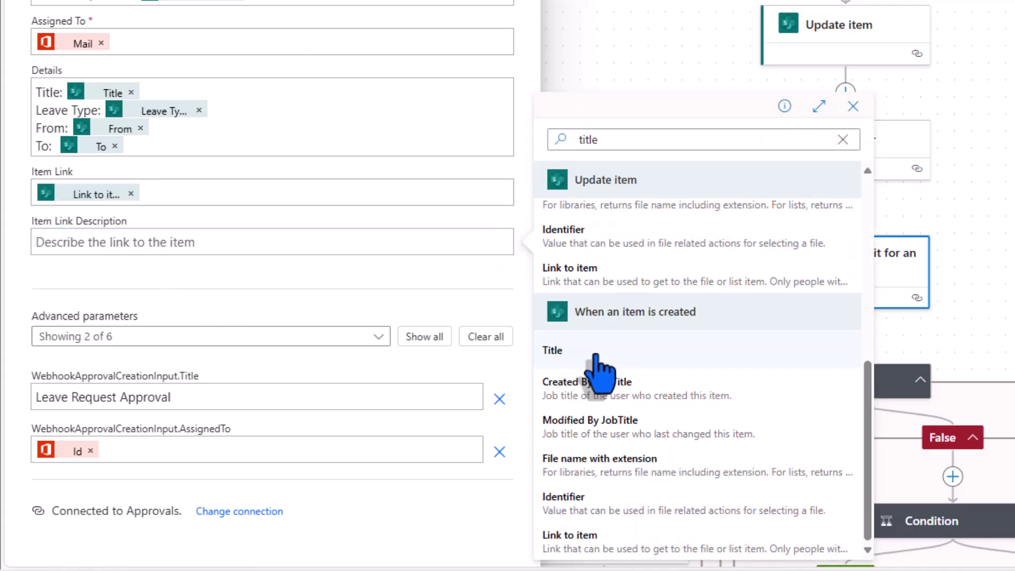
pyautogui.click(598, 351)
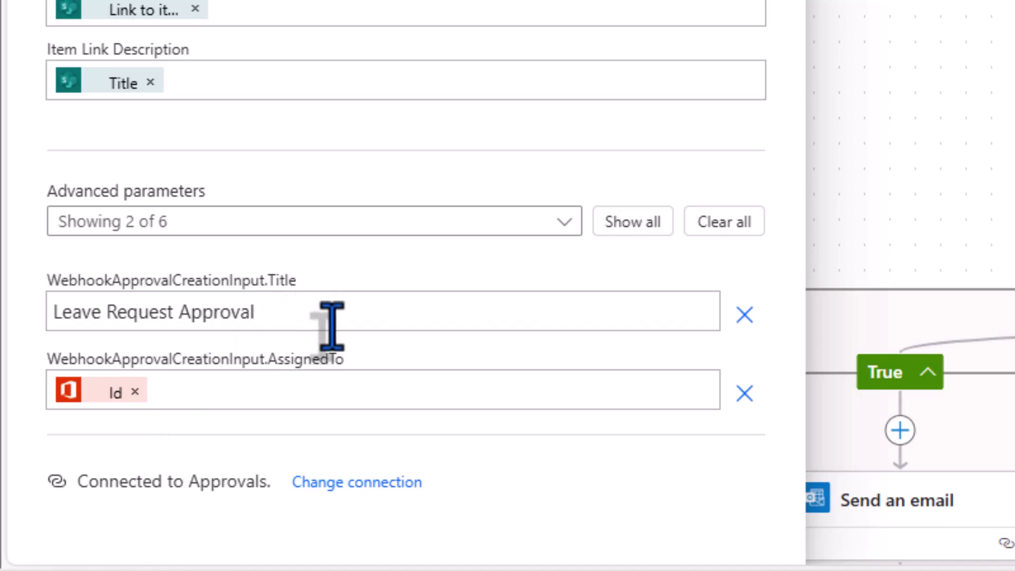
pyautogui.click(743, 315)
pyautogui.click(743, 315)
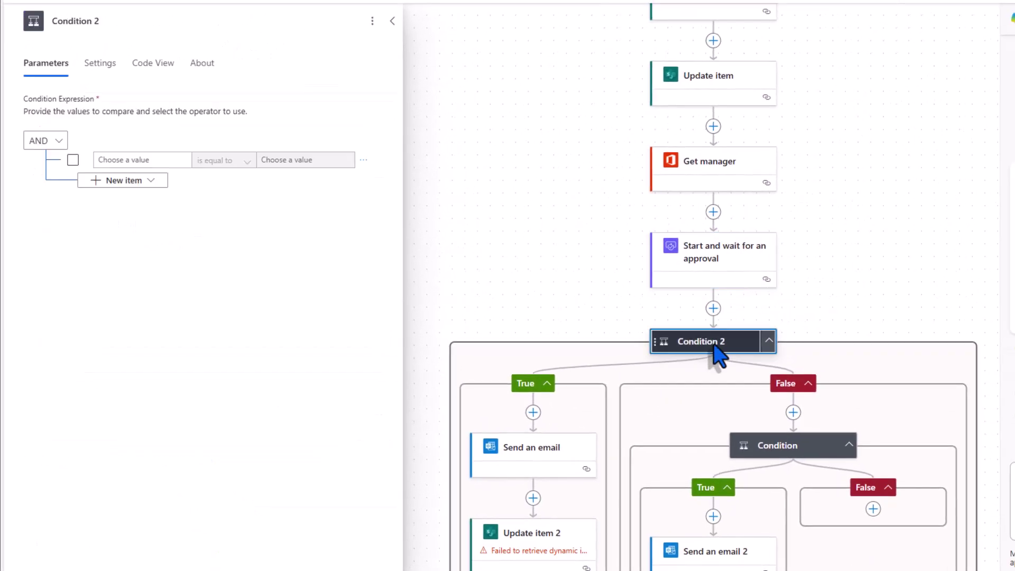
# Step: Make Condition 2 test whether the approval Outcome is equal to Approve
pyautogui.click(140, 159)
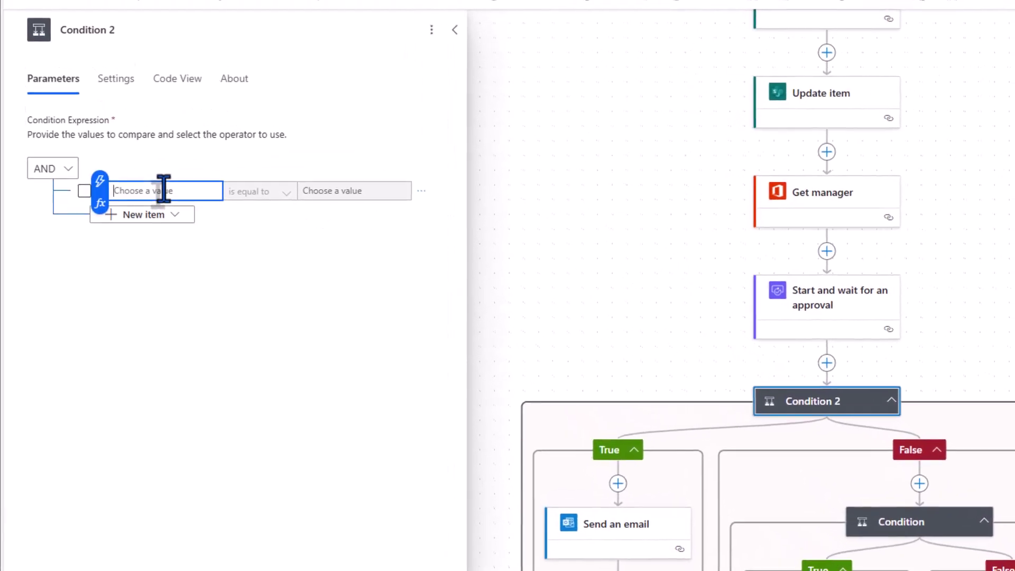
pyautogui.click(101, 191)
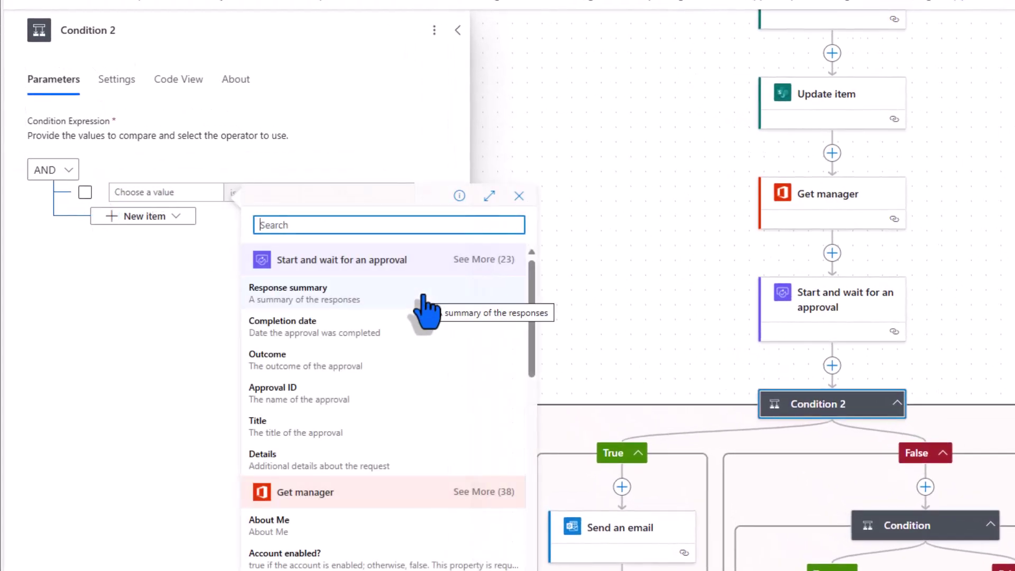
pyautogui.write('out')
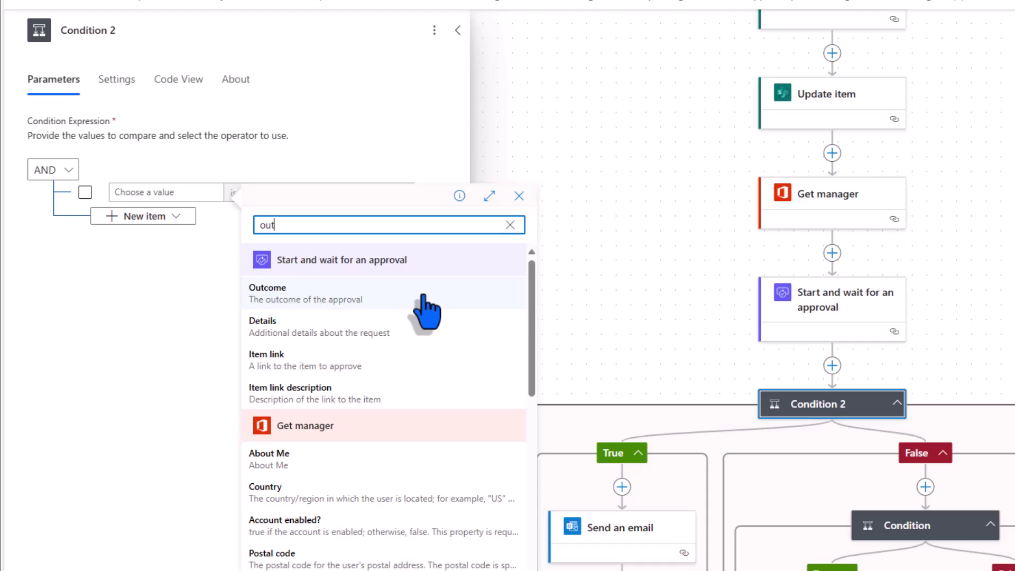
pyautogui.click(346, 296)
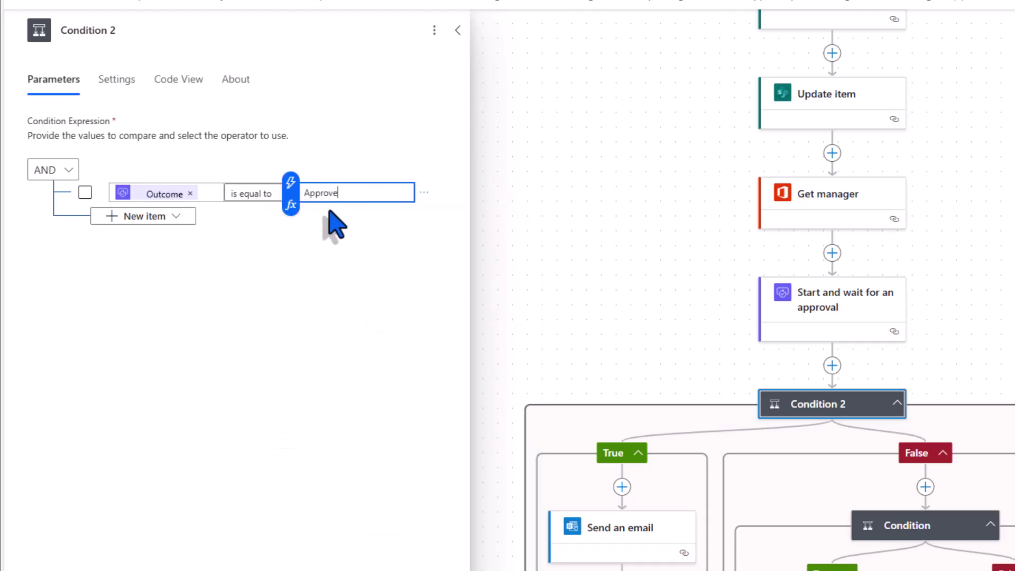
pyautogui.click(709, 284)
pyautogui.scroll(-2, 720, 295)
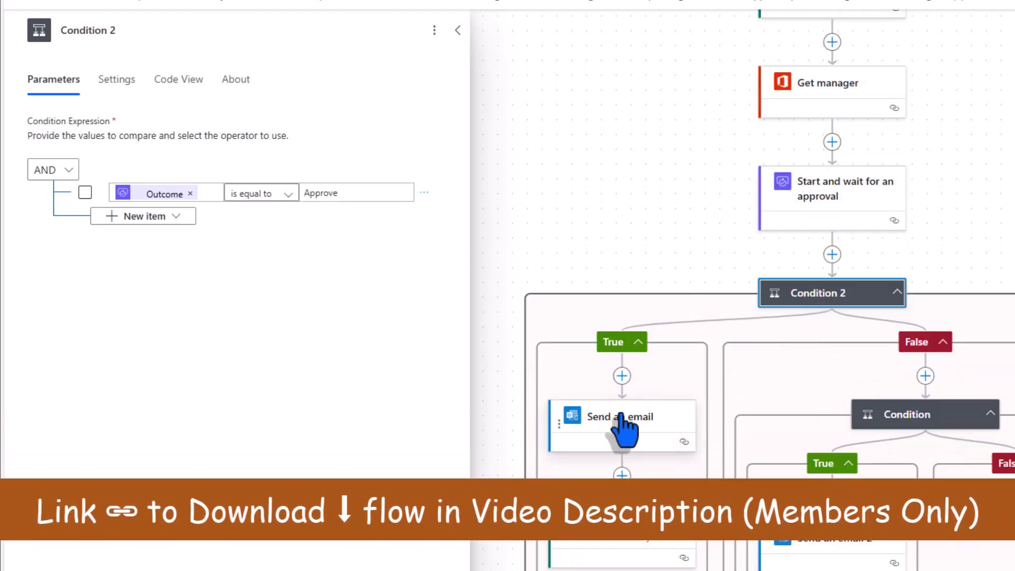
# Step: Address the approved email to Created By Email with subject 'Your Leave Request has been Approved'
pyautogui.click(594, 418)
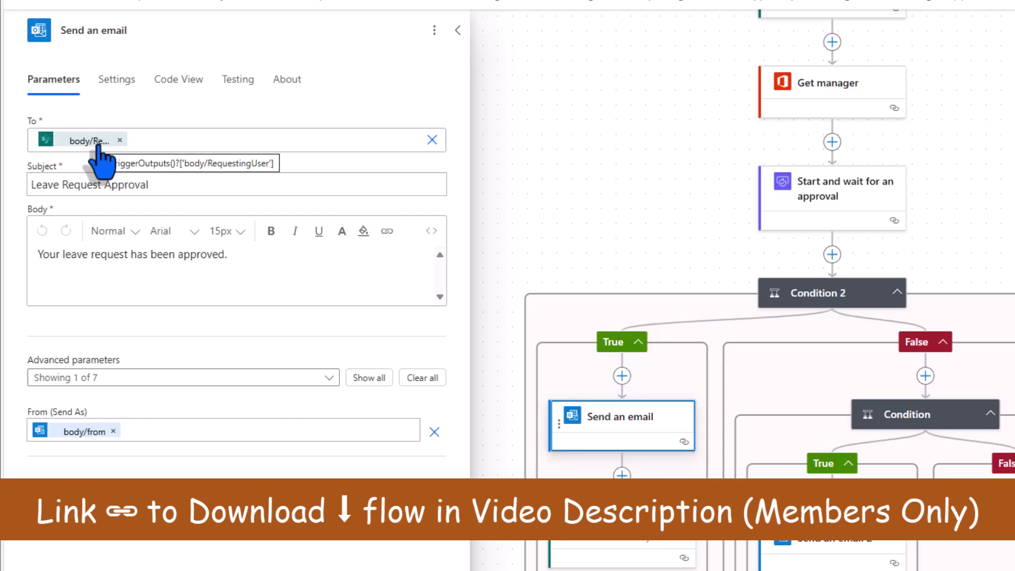
pyautogui.click(119, 141)
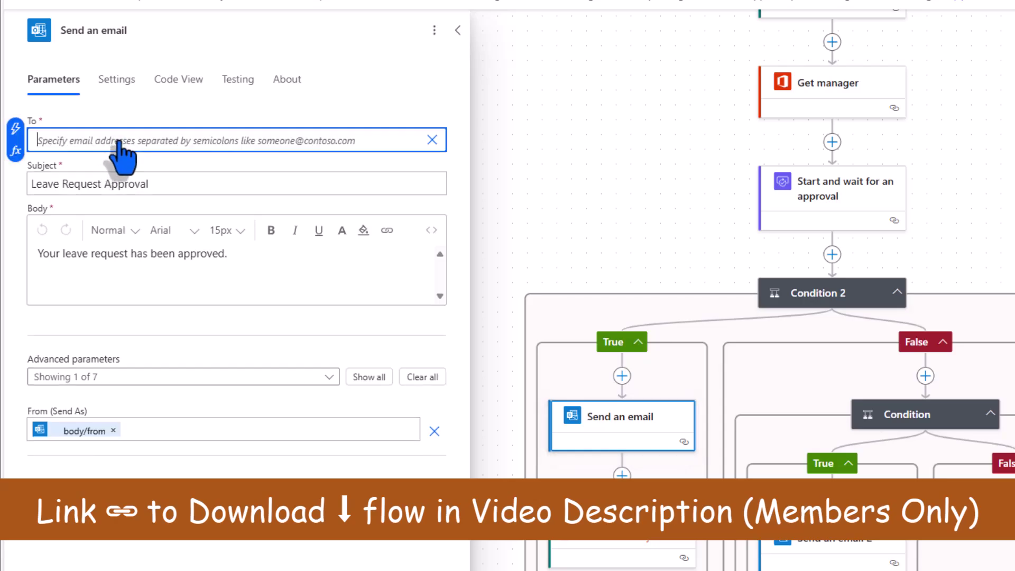
pyautogui.click(16, 129)
pyautogui.write('created by email')
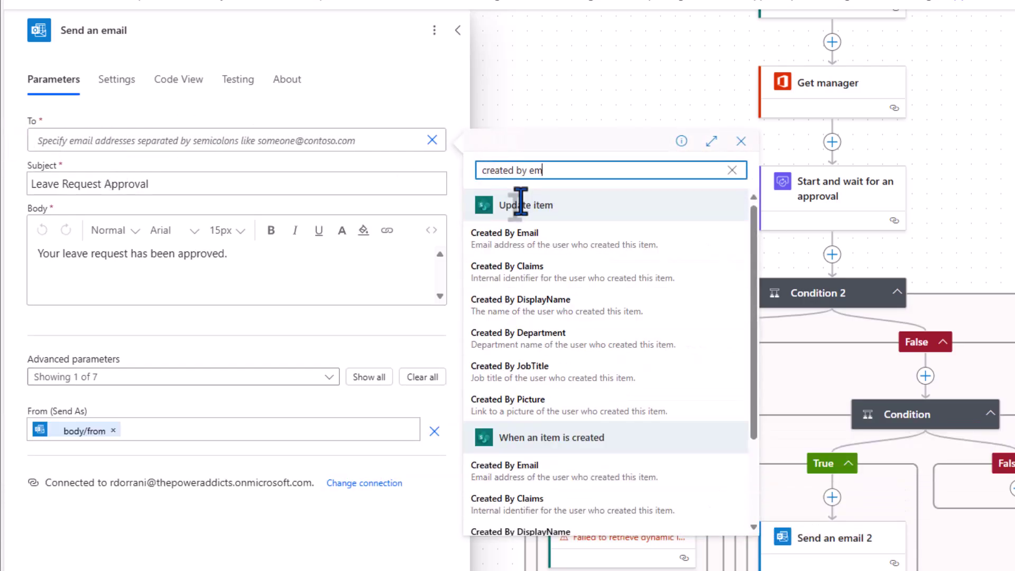
pyautogui.click(542, 484)
pyautogui.moveTo(149, 184); pyautogui.dragTo(94, 185)
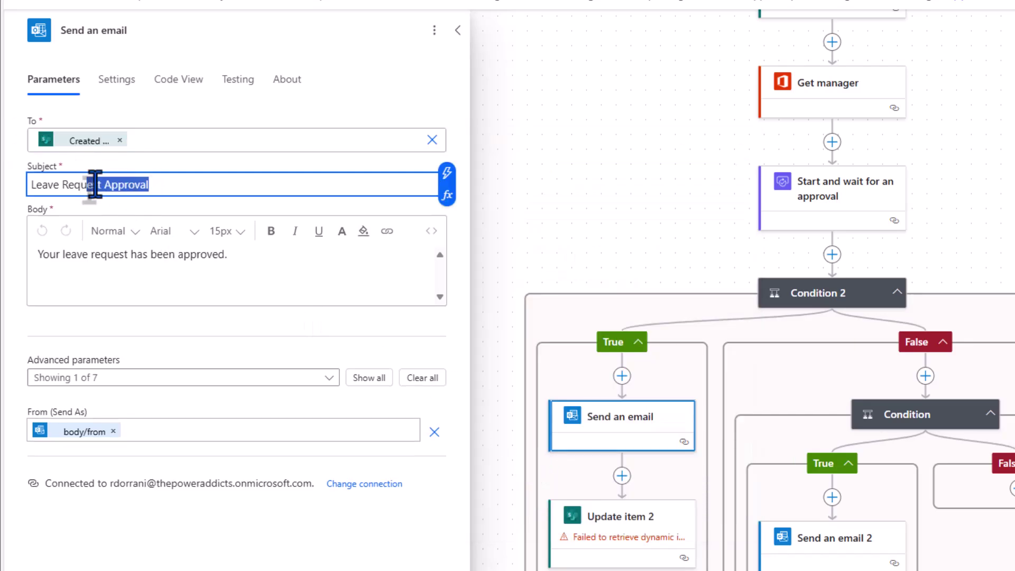
pyautogui.hotkey('ctrl', 'a')
pyautogui.write('Your Leave Request has been Approved')
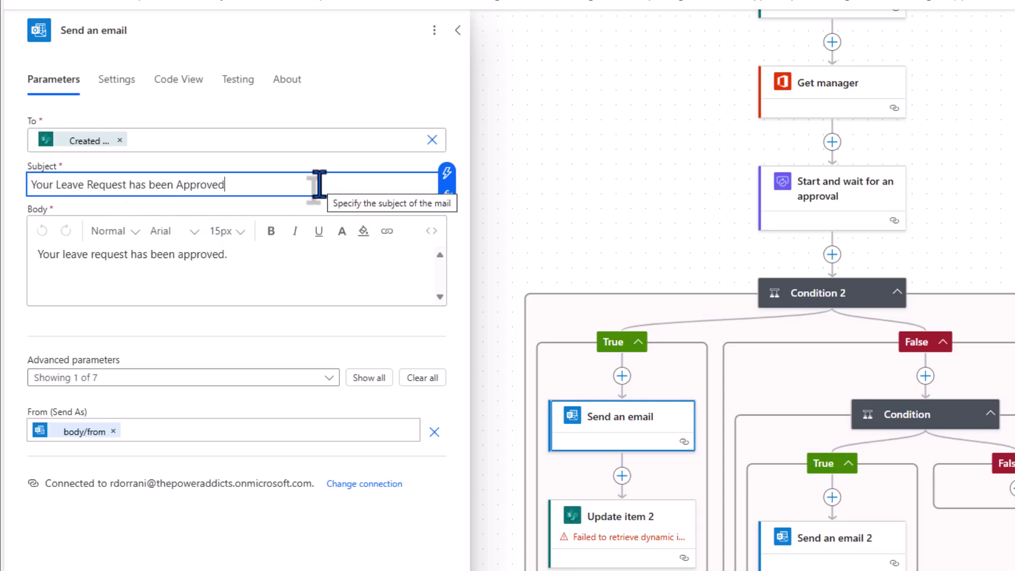
# Step: Fill the body with request details and a Comment line of approver comments, and remove From (Send As)
pyautogui.click(232, 281)
pyautogui.hotkey('ctrl', 'a')
pyautogui.hotkey('ctrl', 'v')
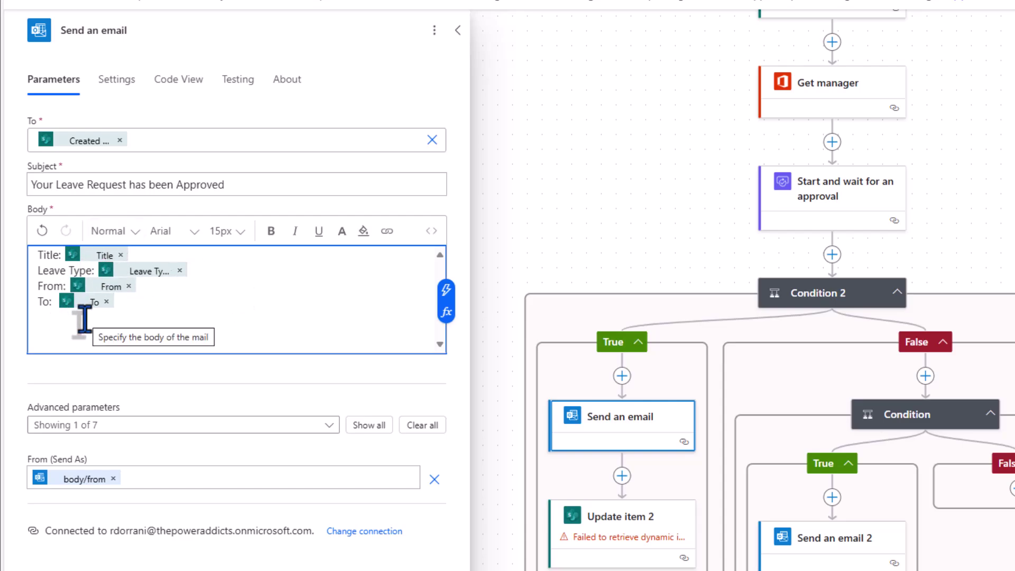
pyautogui.press('Return')
pyautogui.write('Comments:')
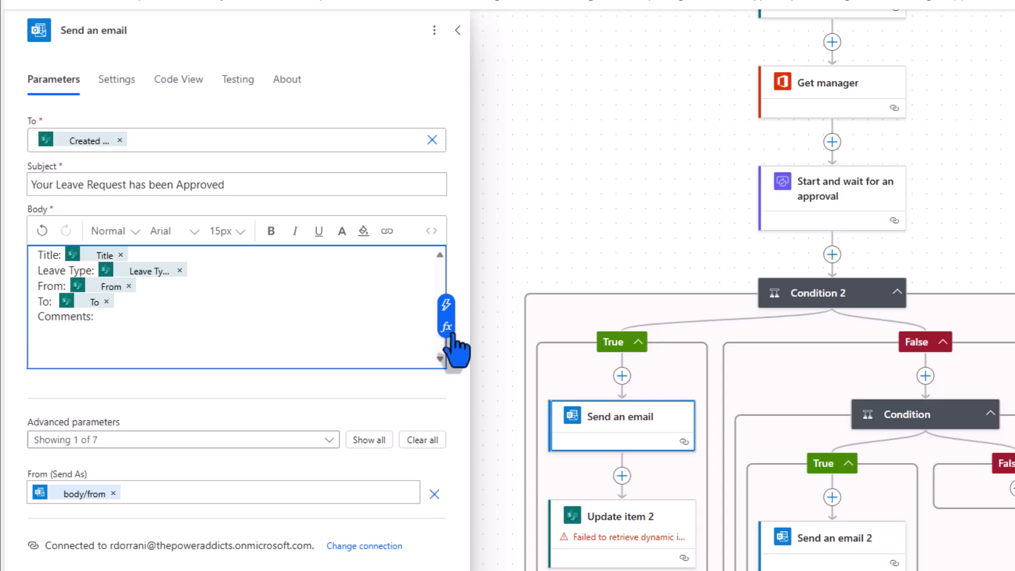
pyautogui.click(445, 307)
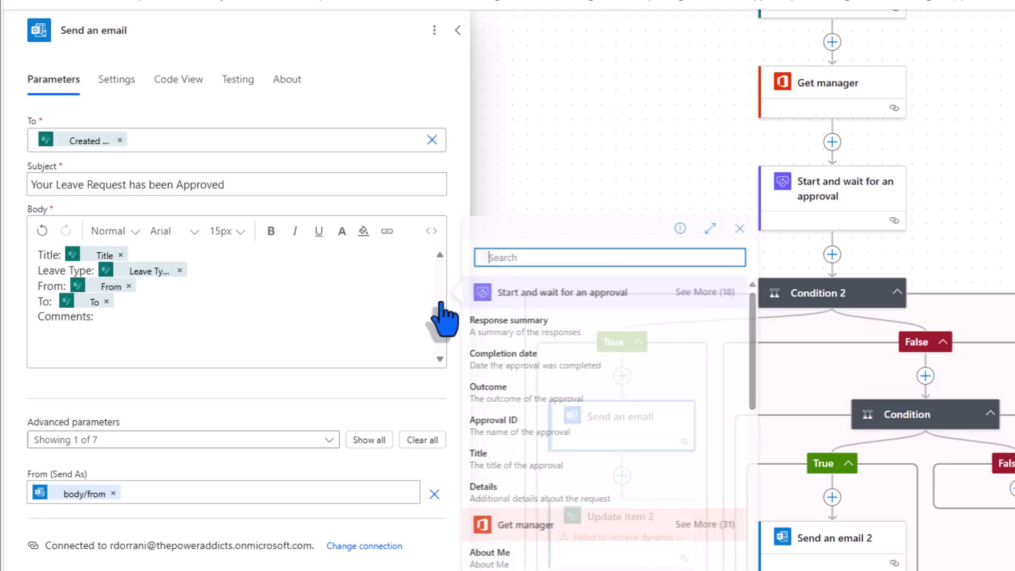
pyautogui.write('comments')
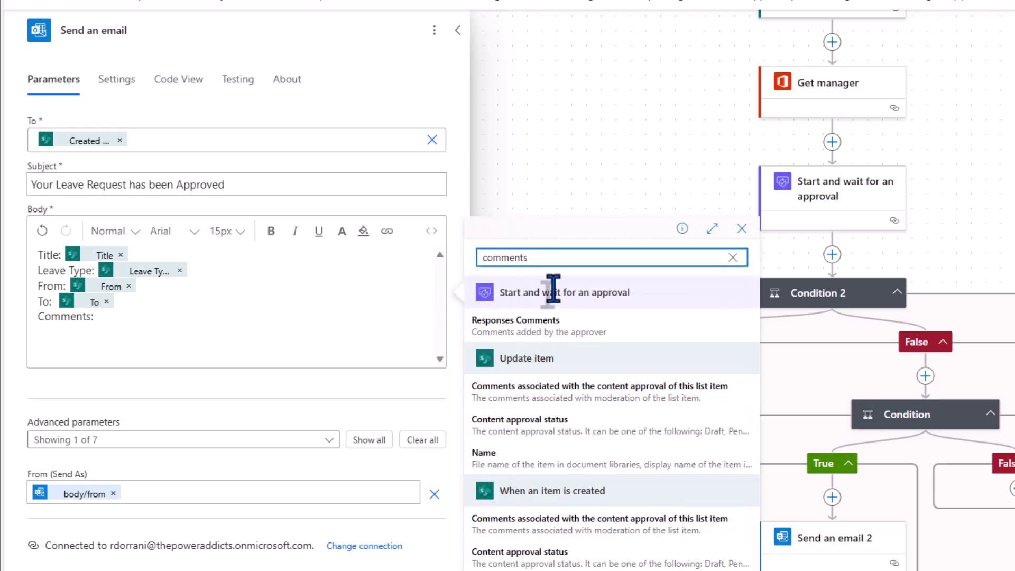
pyautogui.click(566, 325)
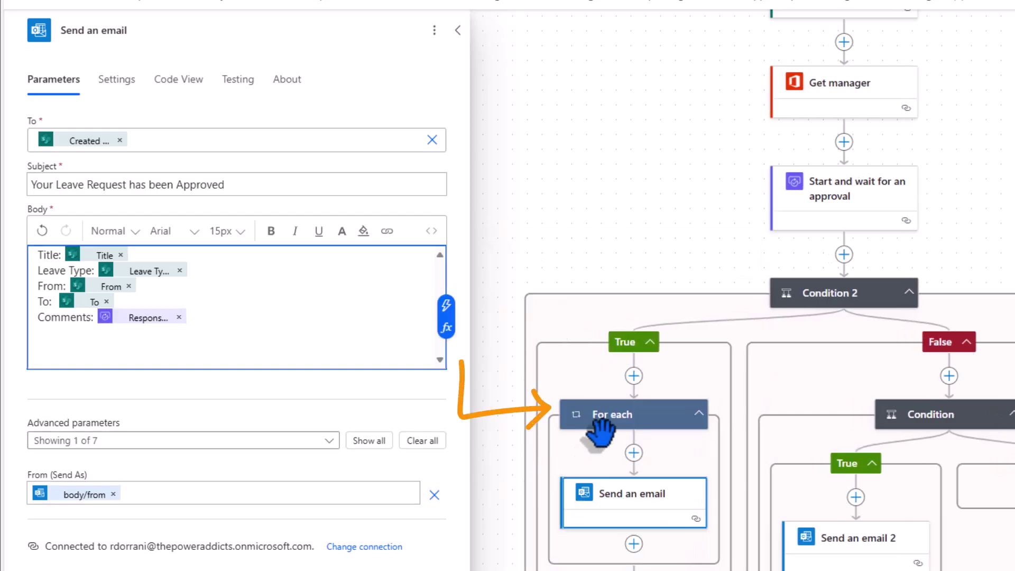
pyautogui.click(810, 195)
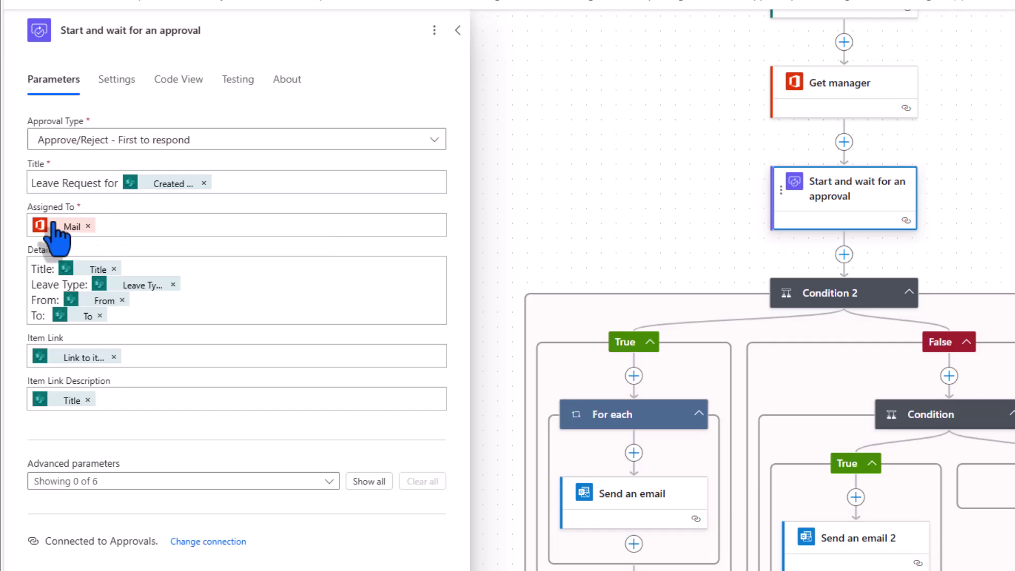
pyautogui.click(612, 508)
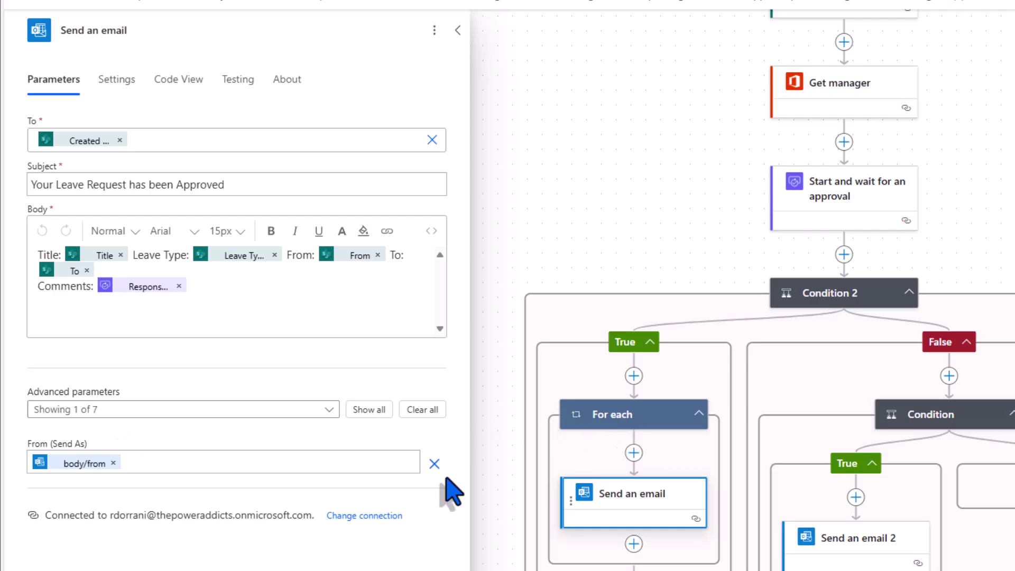
pyautogui.click(434, 464)
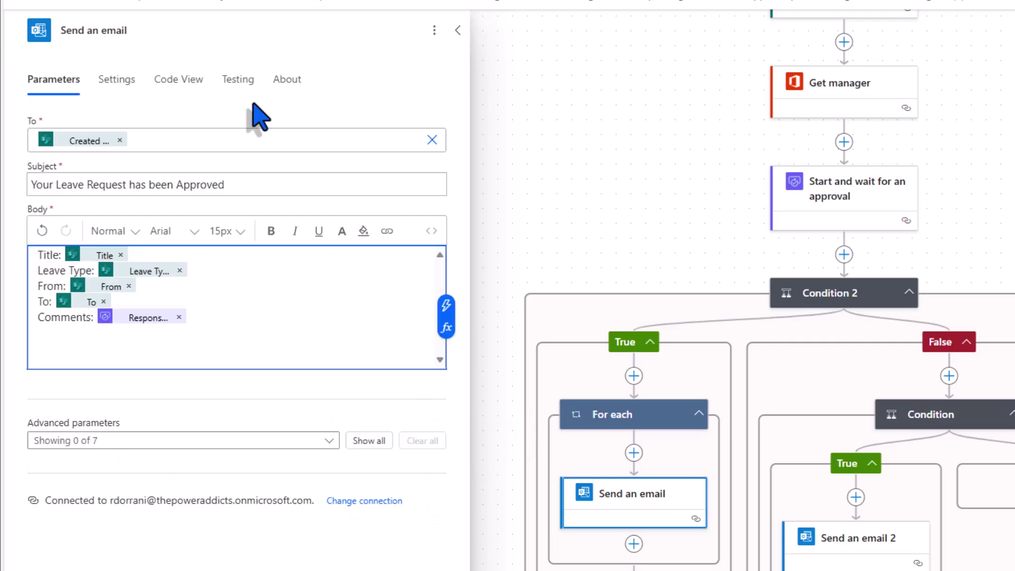
# Step: Point Update item 2 at the HR site's Leave Request list with Status Value Approved
pyautogui.scroll(-2, 724, 215)
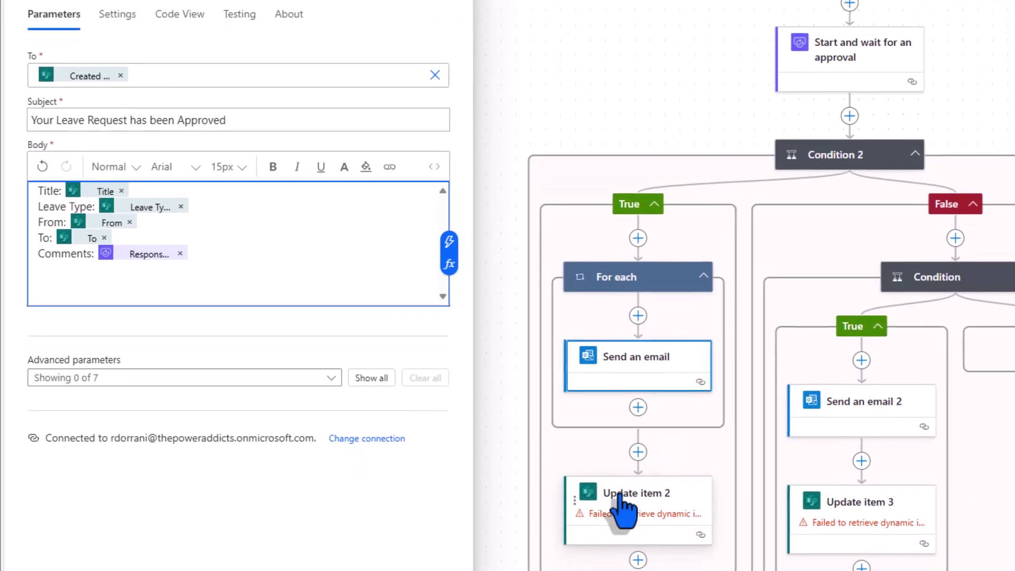
pyautogui.click(622, 497)
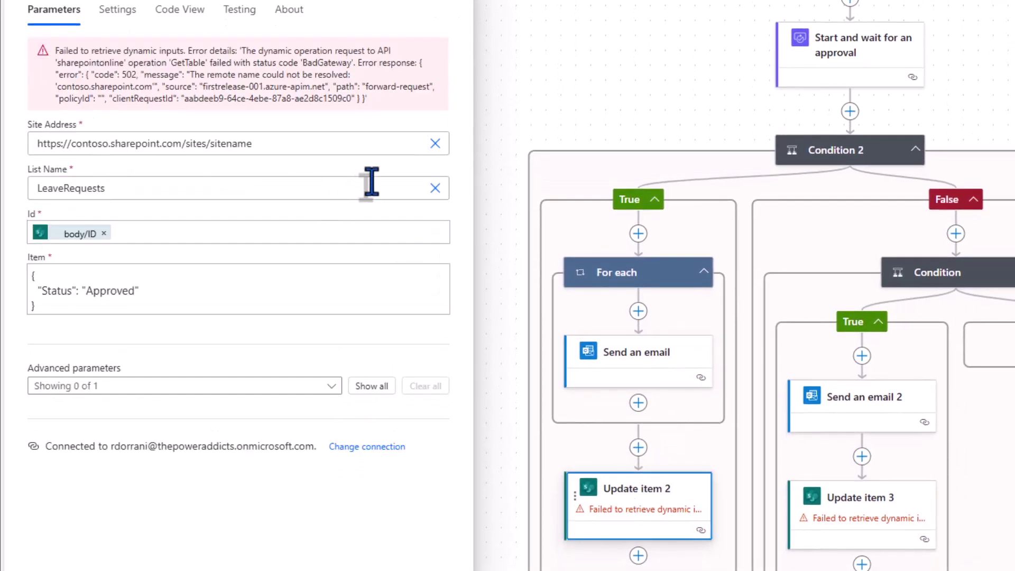
pyautogui.click(434, 143)
pyautogui.click(196, 70)
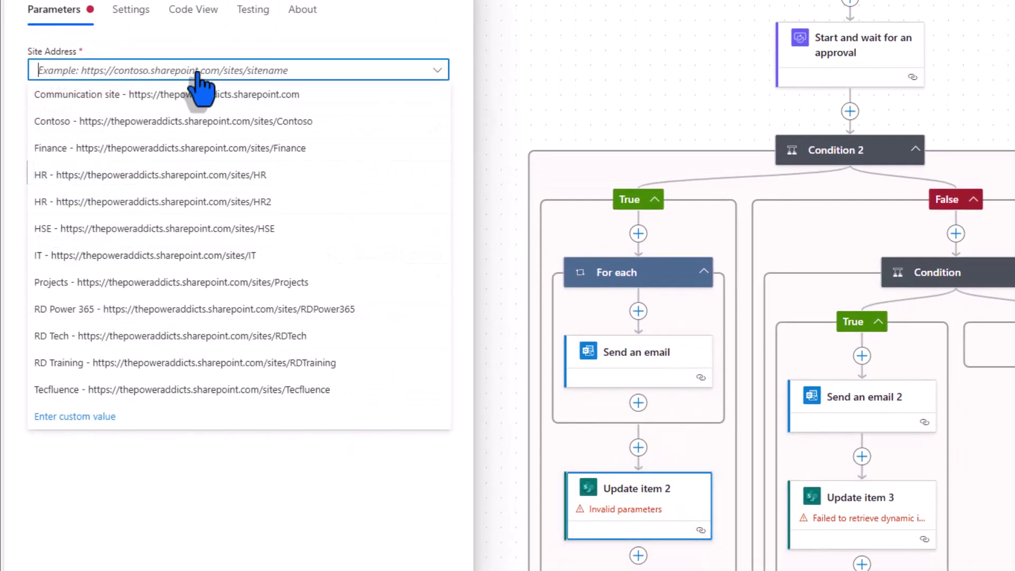
pyautogui.click(210, 175)
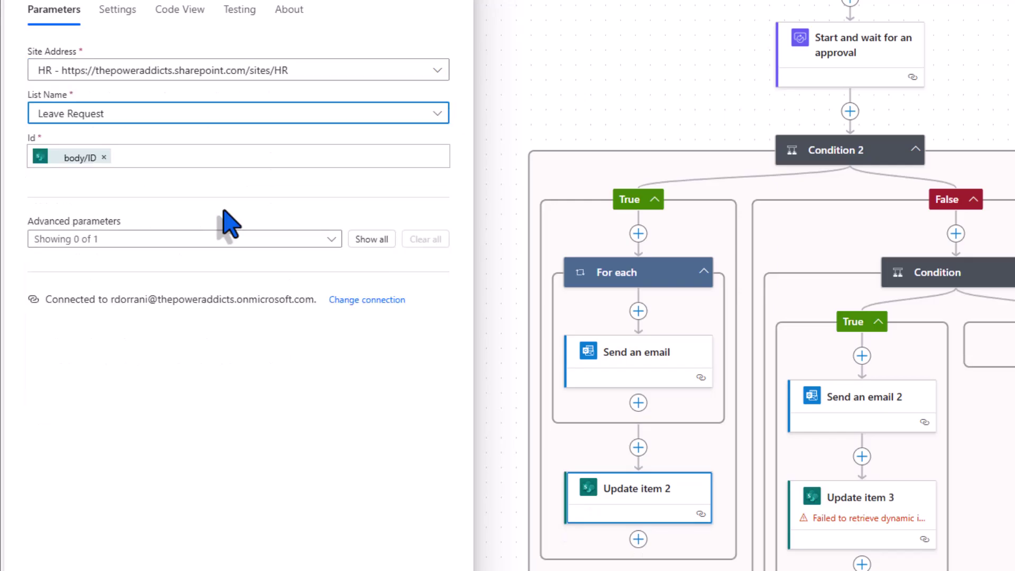
pyautogui.click(369, 240)
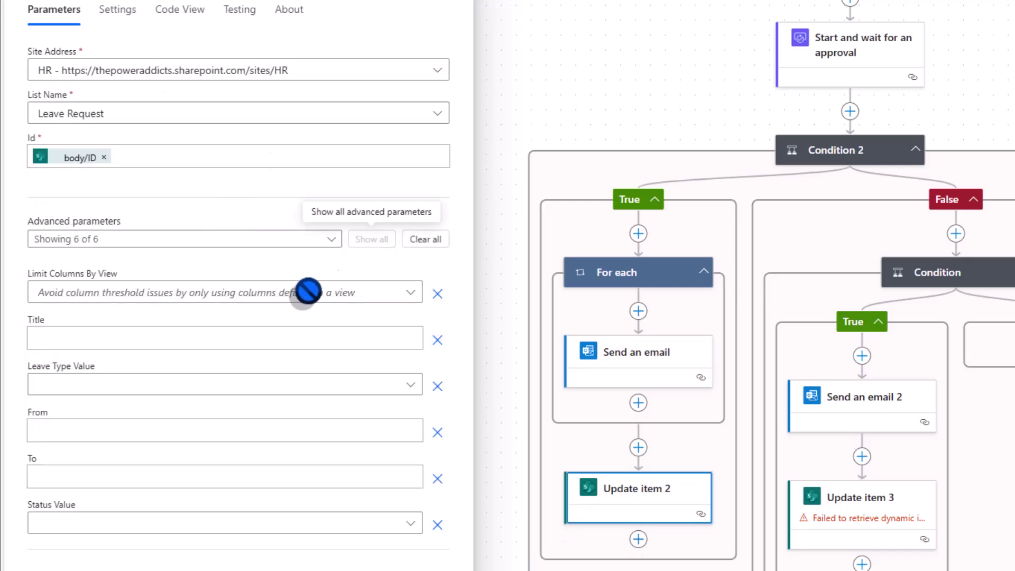
pyautogui.click(206, 522)
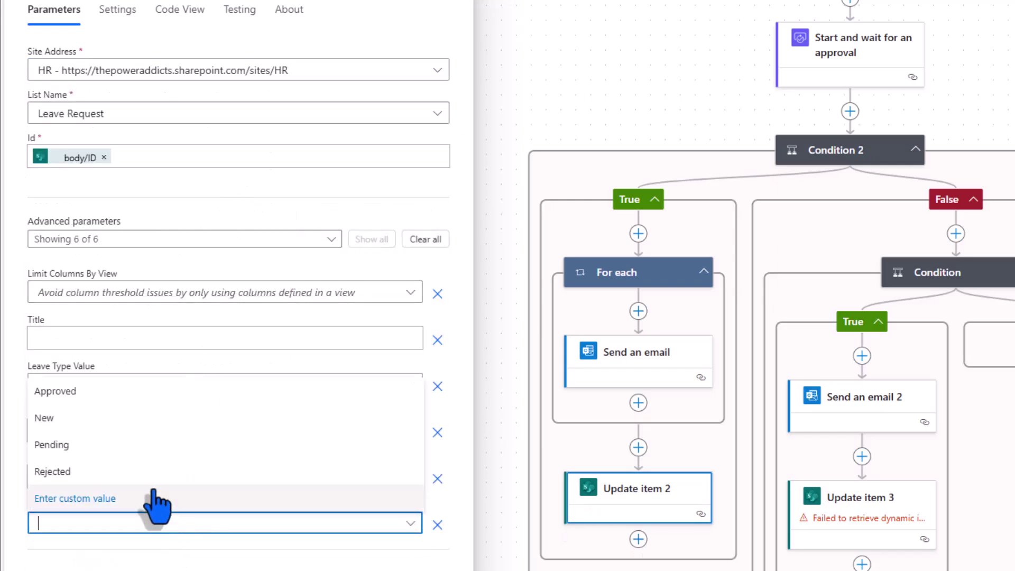
pyautogui.click(69, 391)
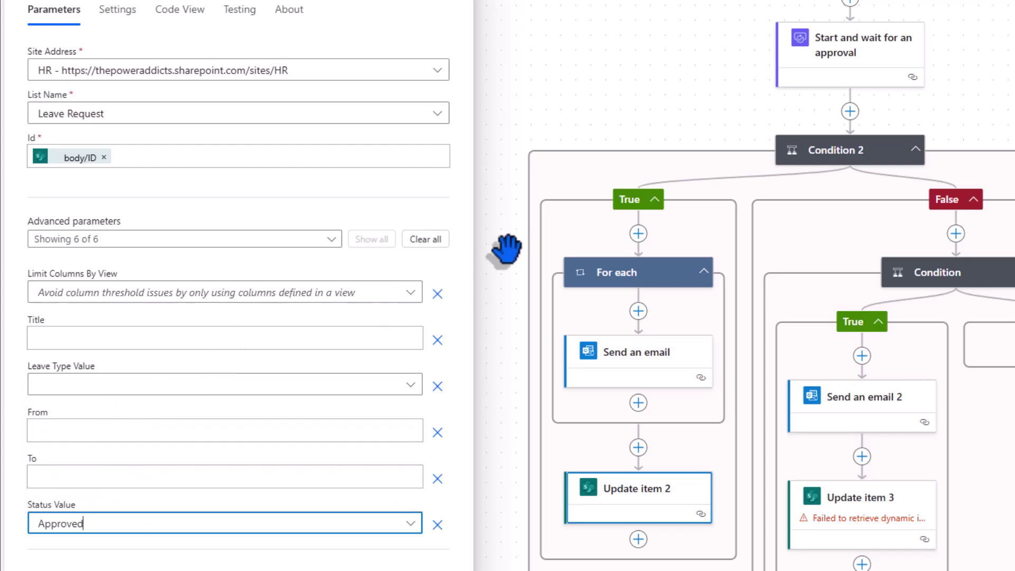
pyautogui.click(523, 229)
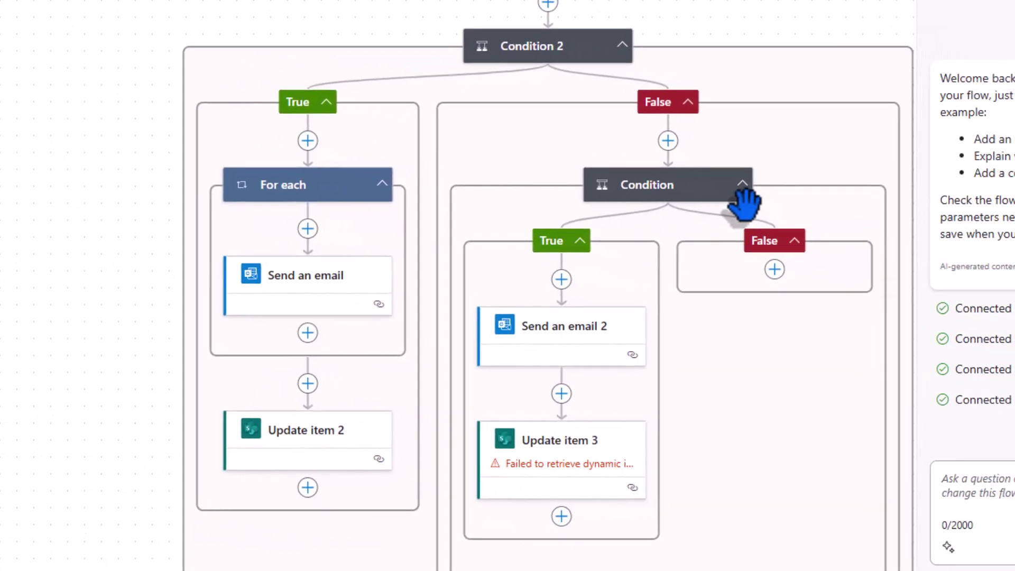
# Step: Delete the nested condition from Condition 2's False branch
pyautogui.click(693, 197)
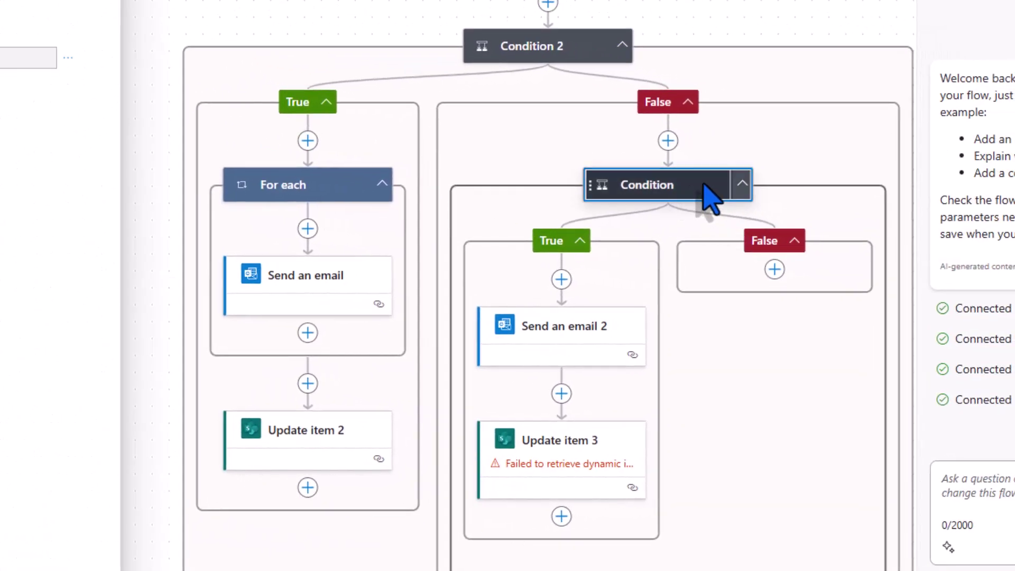
pyautogui.rightClick(707, 191)
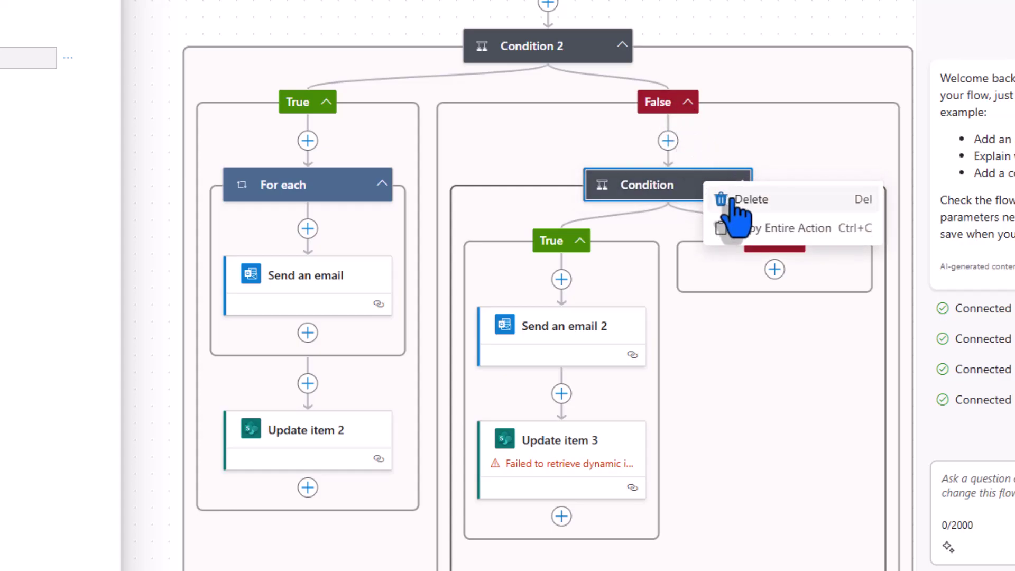
pyautogui.click(734, 200)
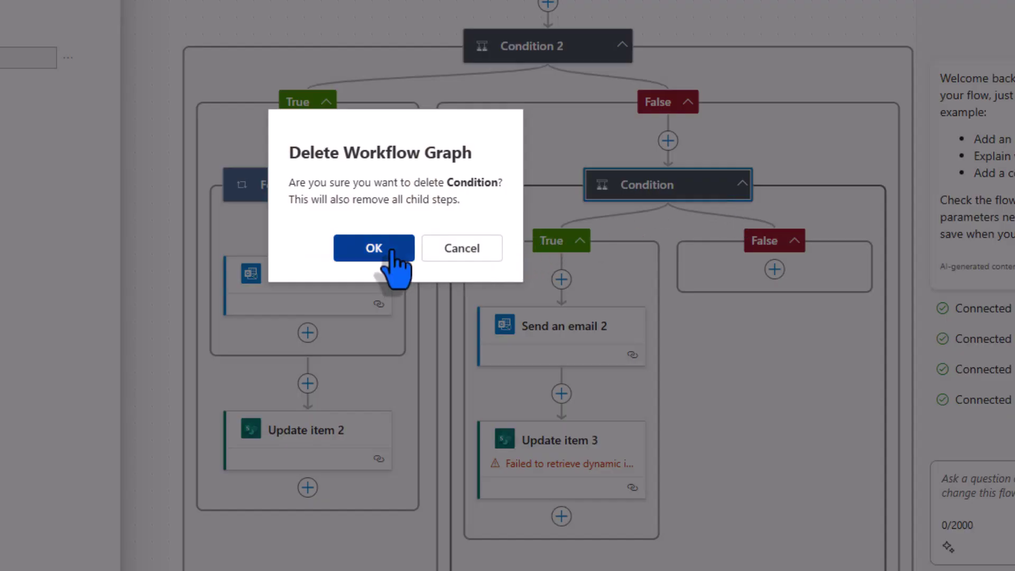
pyautogui.click(394, 253)
# Step: Copy the For each loop into the False branch and change its email subject to Rejected
pyautogui.rightClick(302, 189)
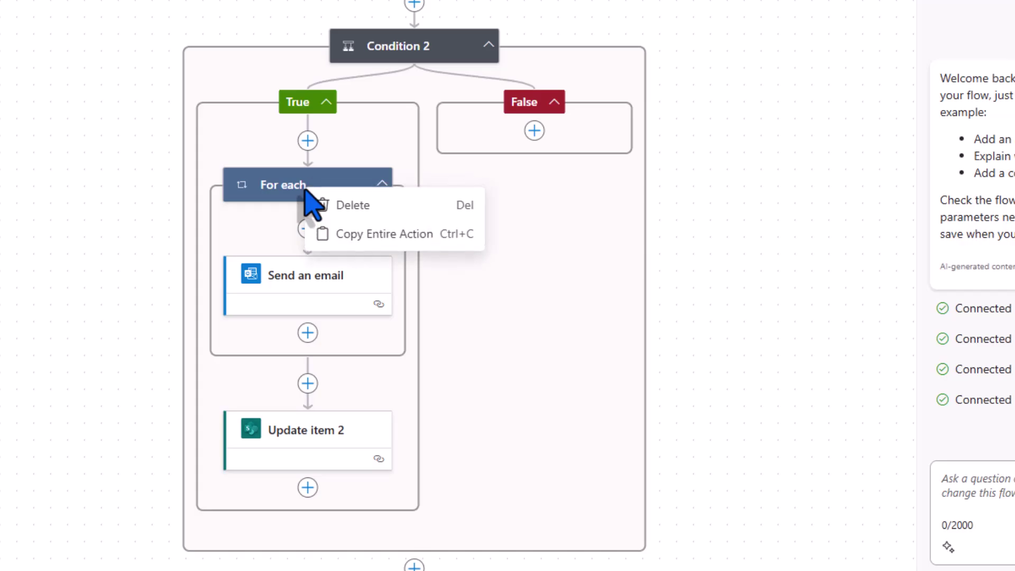
pyautogui.click(276, 193)
pyautogui.rightClick(277, 192)
pyautogui.click(336, 233)
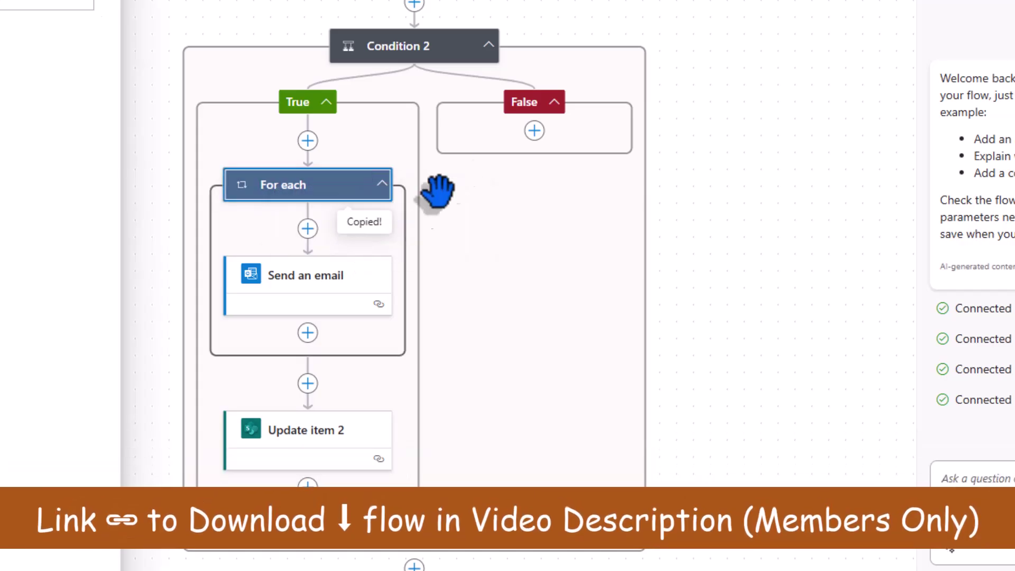
pyautogui.click(532, 134)
pyautogui.click(614, 151)
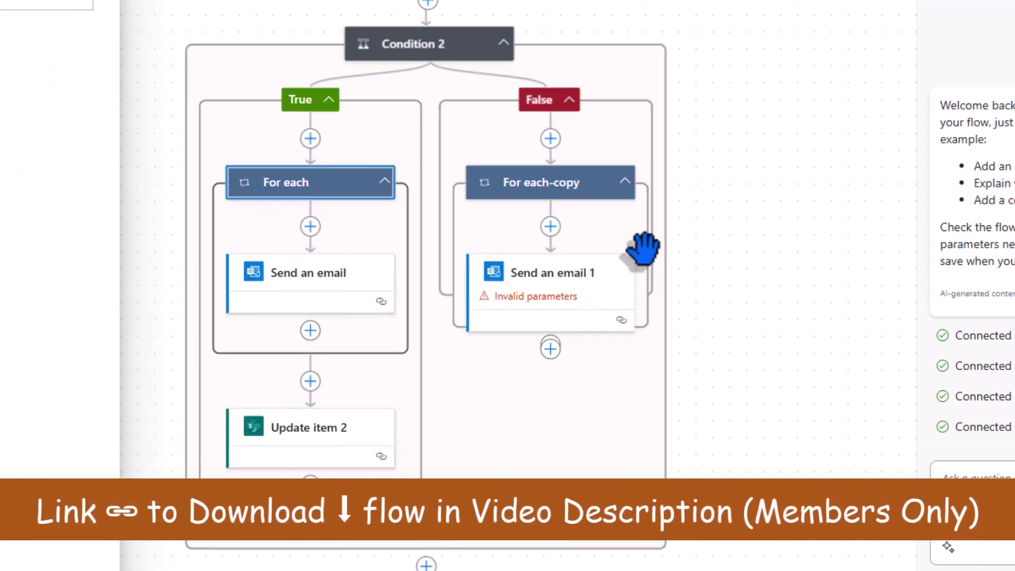
pyautogui.click(677, 280)
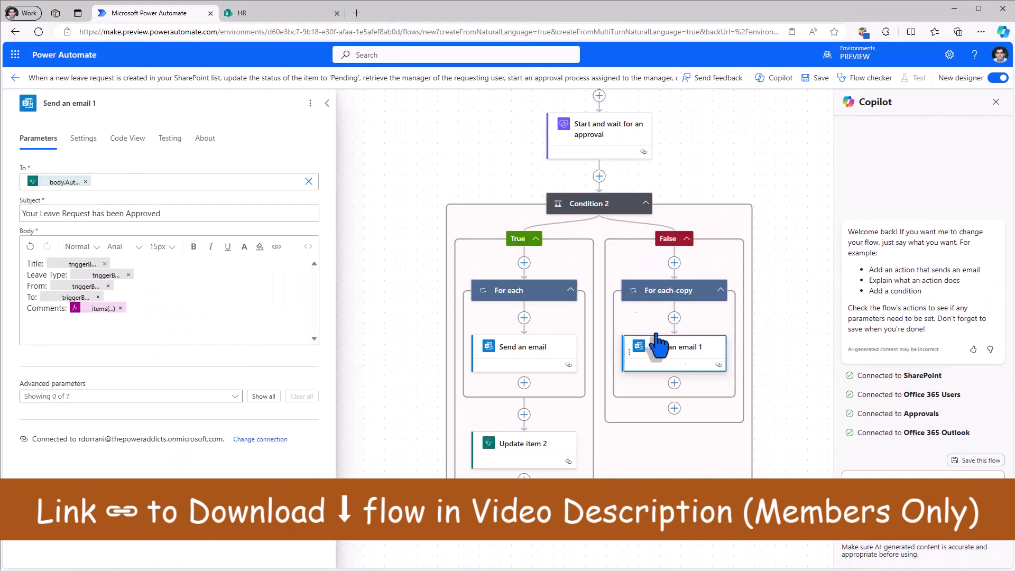
pyautogui.doubleClick(24, 95)
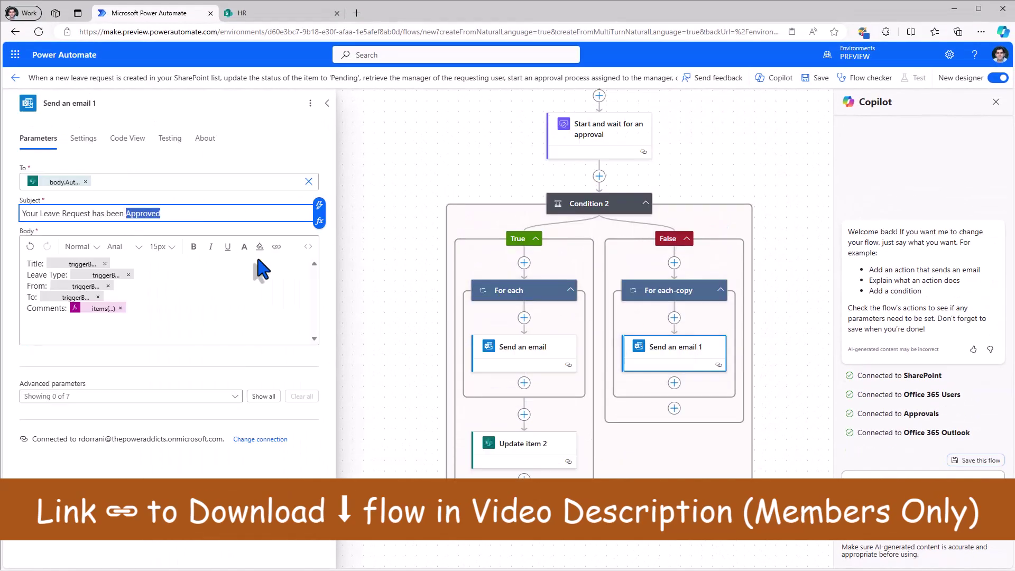
pyautogui.write('Rejected')
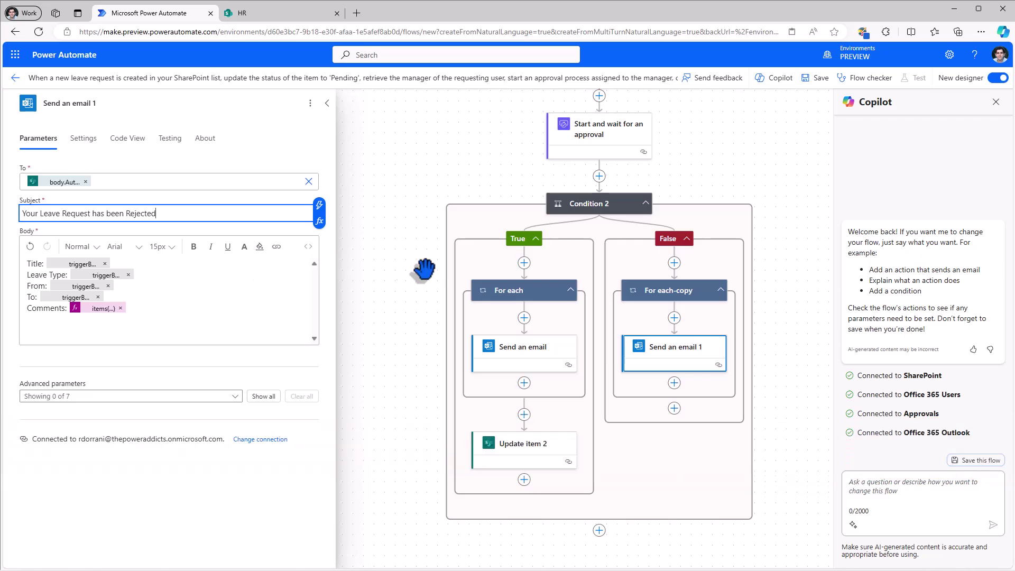
# Step: Paste a copy of Update item 2 into the False branch with Status Value Rejected
pyautogui.rightClick(552, 444)
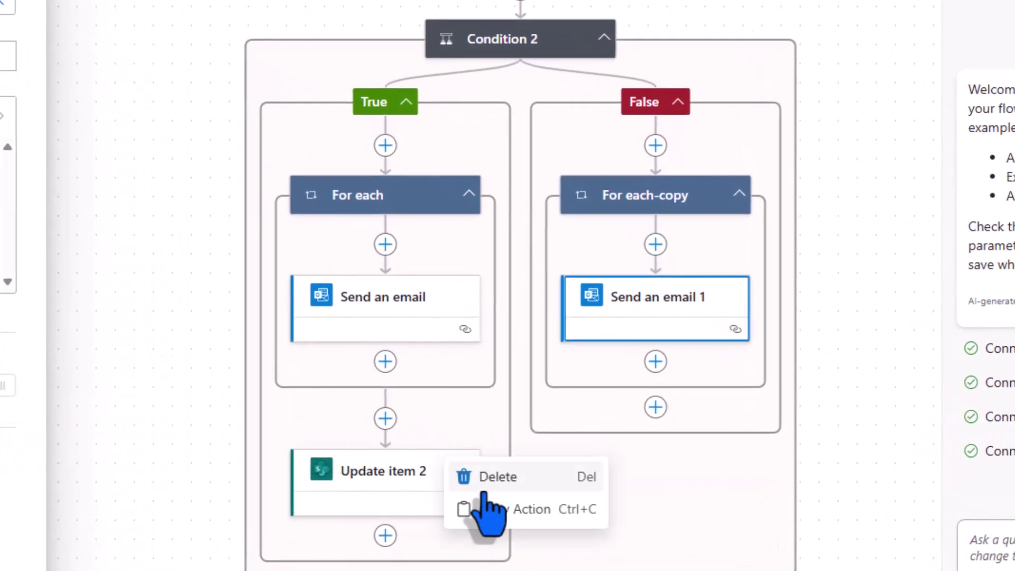
pyautogui.click(569, 466)
pyautogui.click(655, 406)
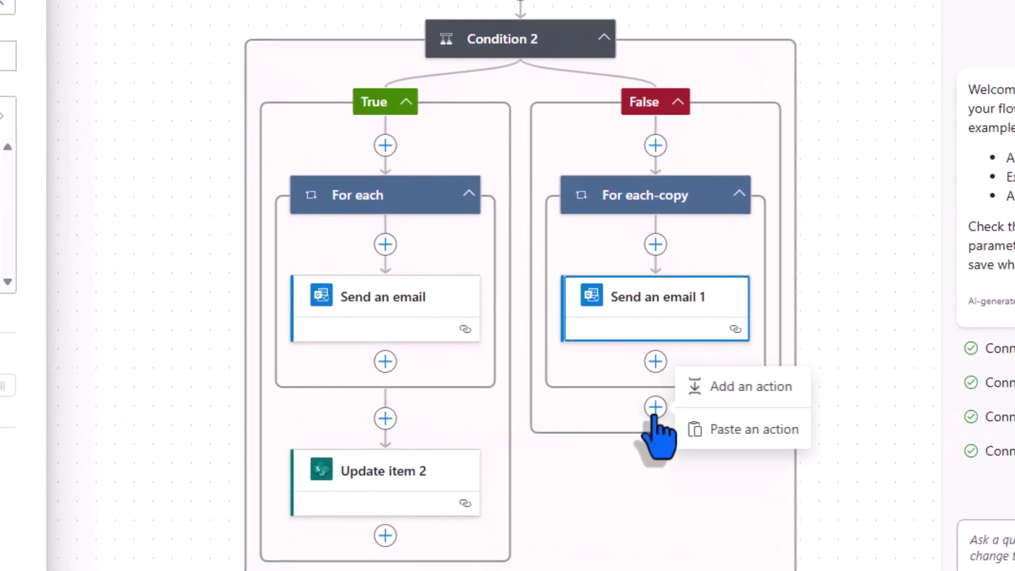
pyautogui.click(719, 427)
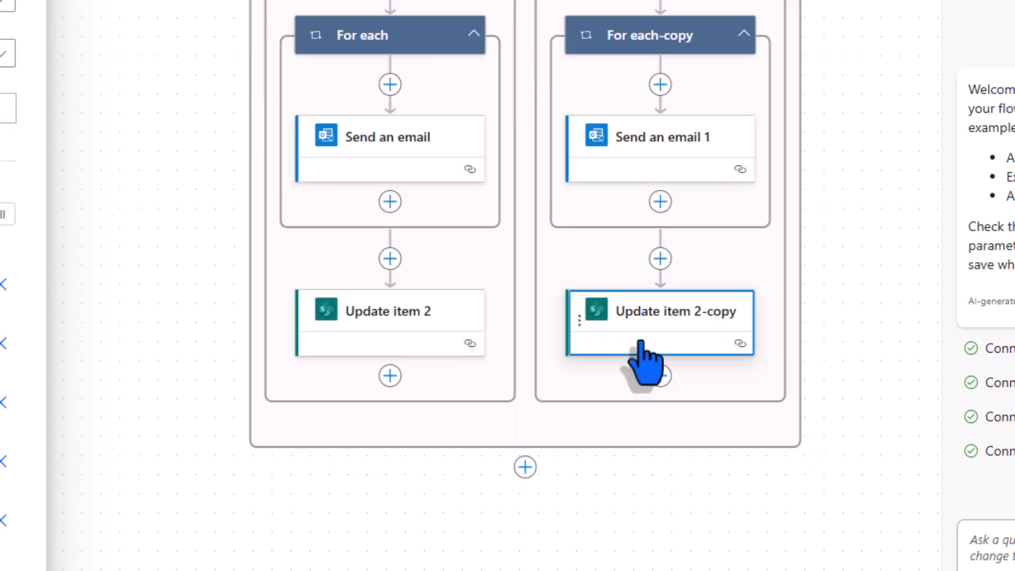
pyautogui.click(625, 341)
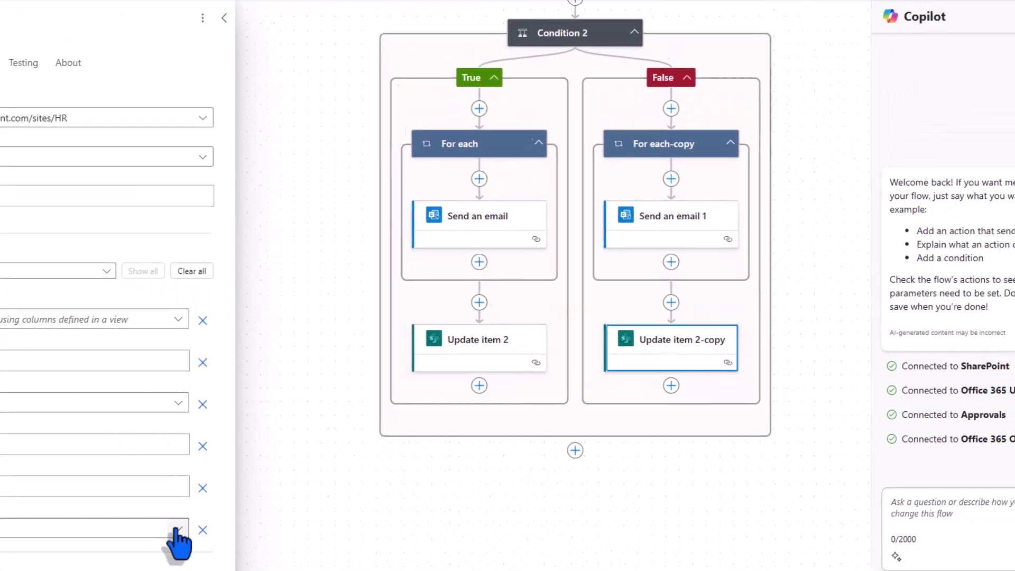
pyautogui.click(291, 502)
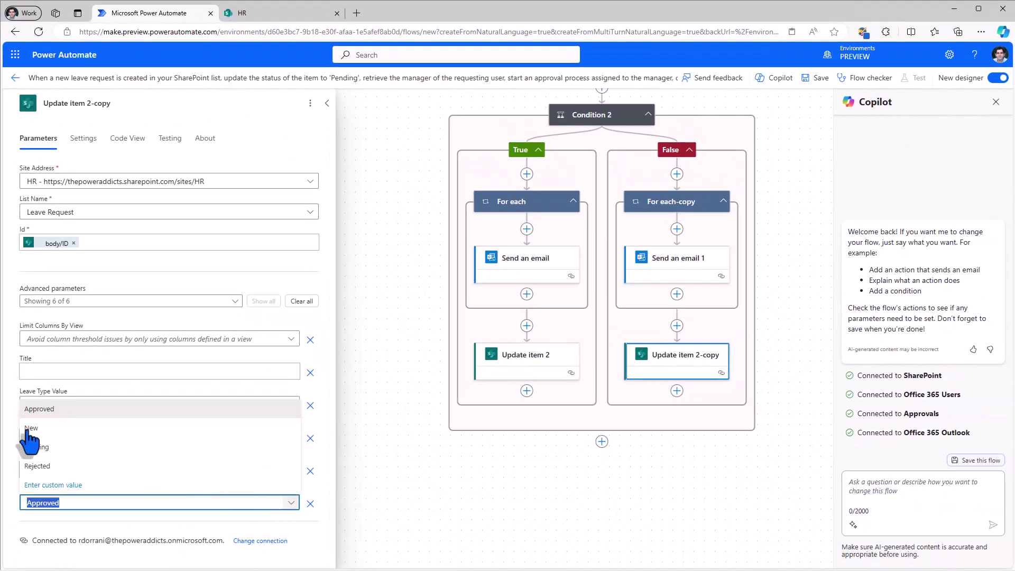
pyautogui.click(43, 466)
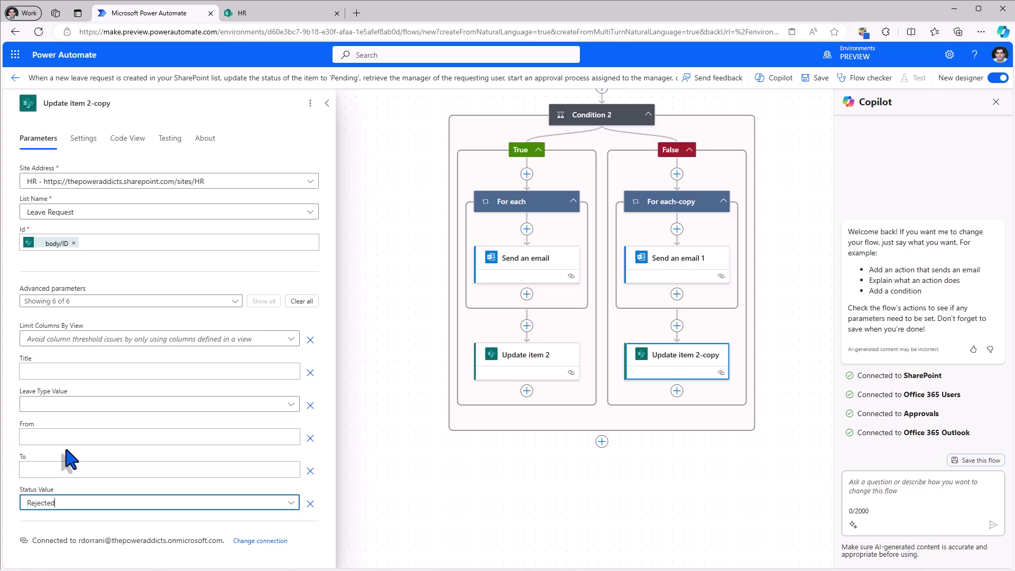
pyautogui.click(413, 211)
pyautogui.scroll(6, 418, 249)
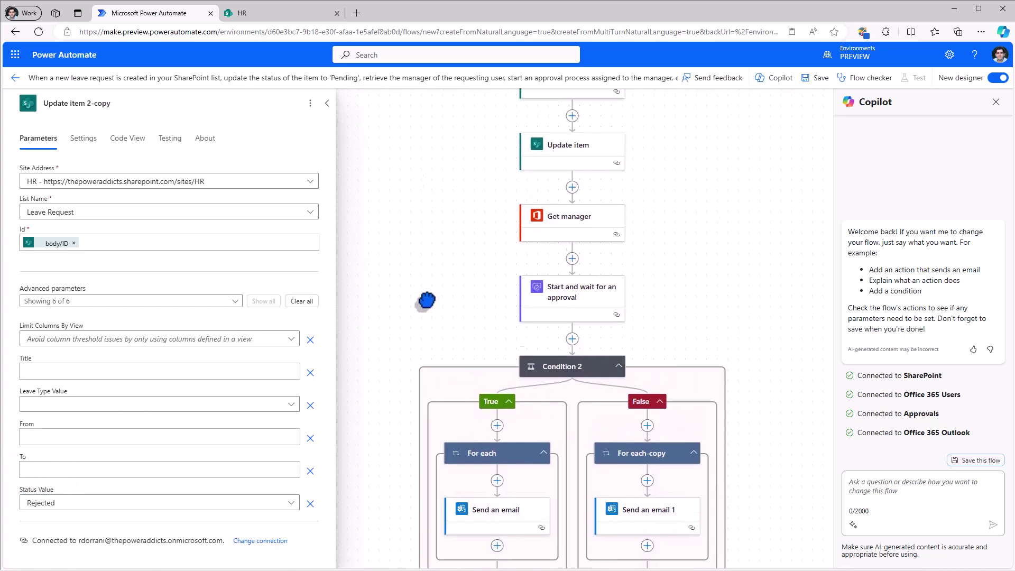
# Step: Save the flow, rename it 'Leave Request Workflow', and return to the SharePoint list
pyautogui.click(820, 83)
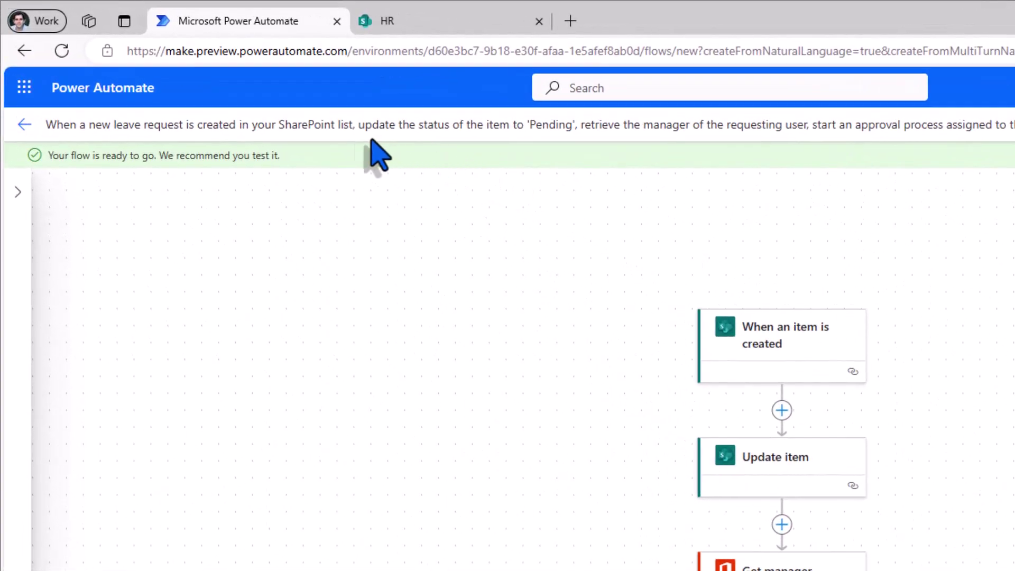
pyautogui.tripleClick(351, 126)
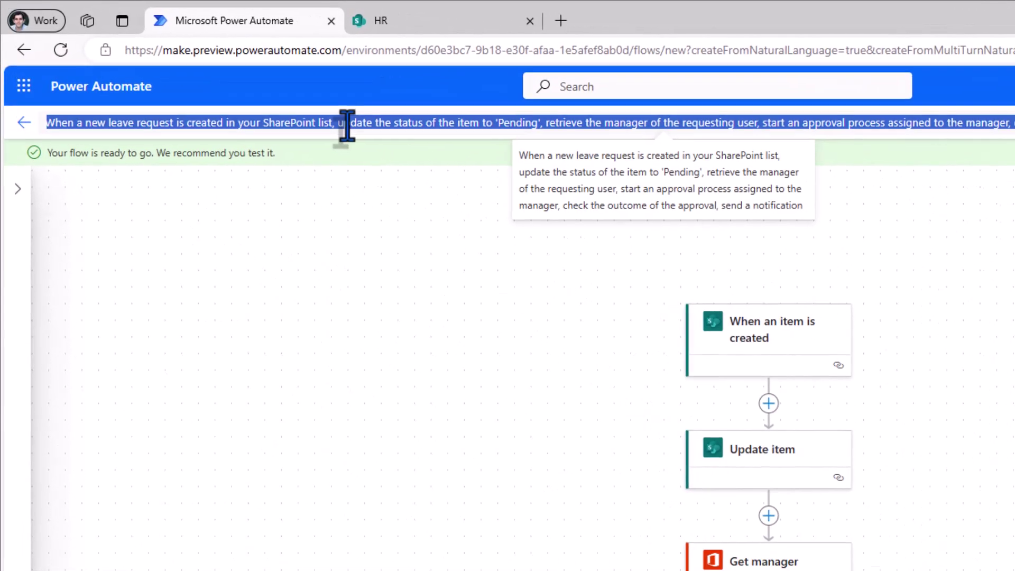
pyautogui.write('Leave Request Workflow')
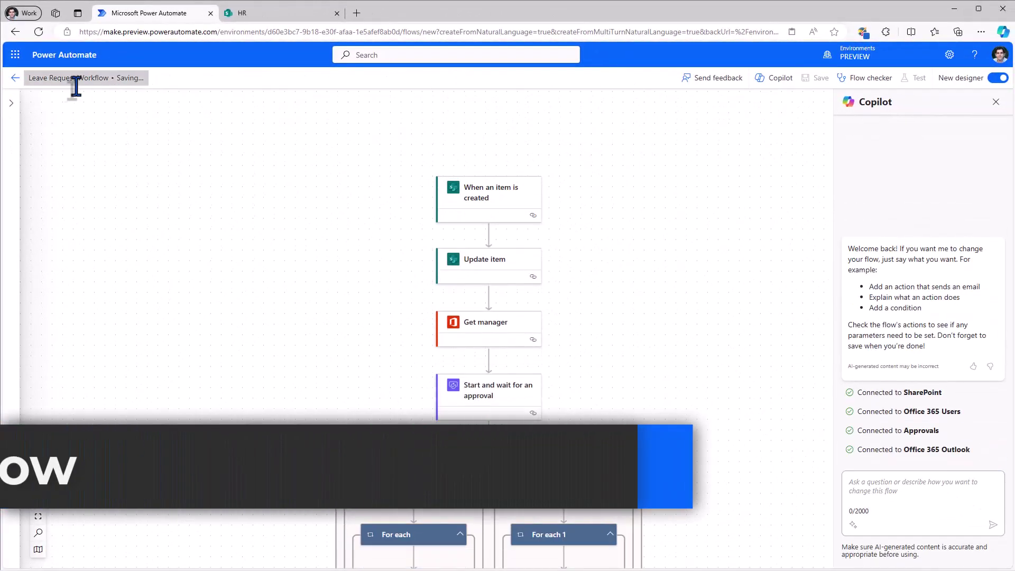
pyautogui.scroll(-1, 351, 175)
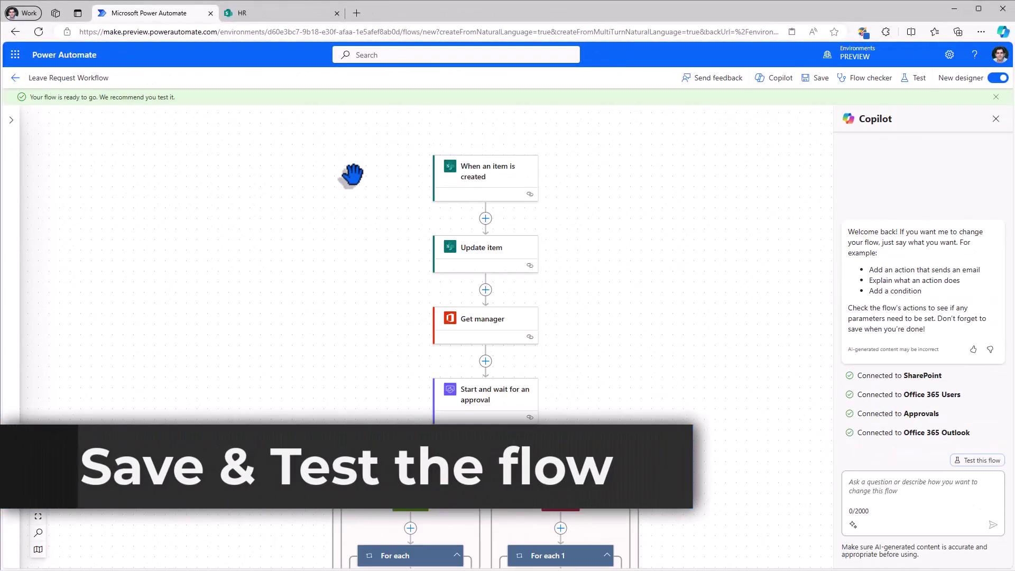
pyautogui.click(270, 15)
# Step: Add and save a Summer Break vacation request for 6/17/2024–6/19/2024
pyautogui.click(105, 143)
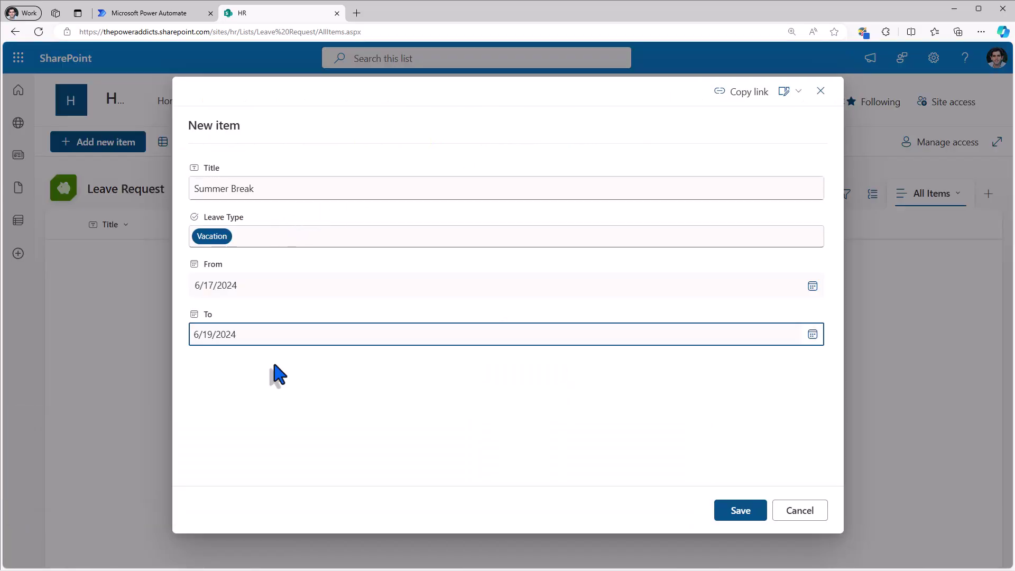
pyautogui.click(732, 510)
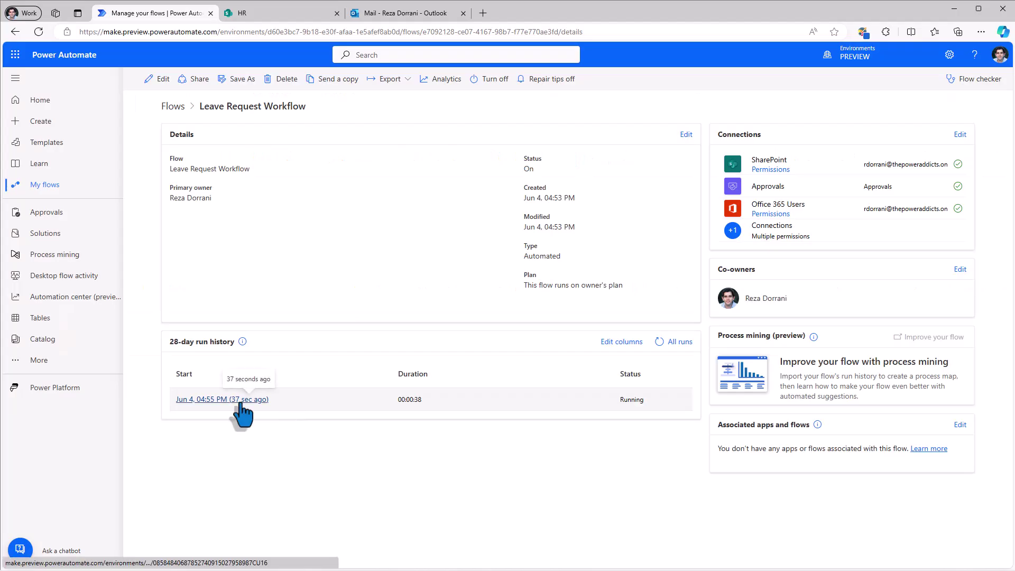
# Step: Confirm the run is waiting at the approval step and open the approval email in Outlook
pyautogui.click(242, 401)
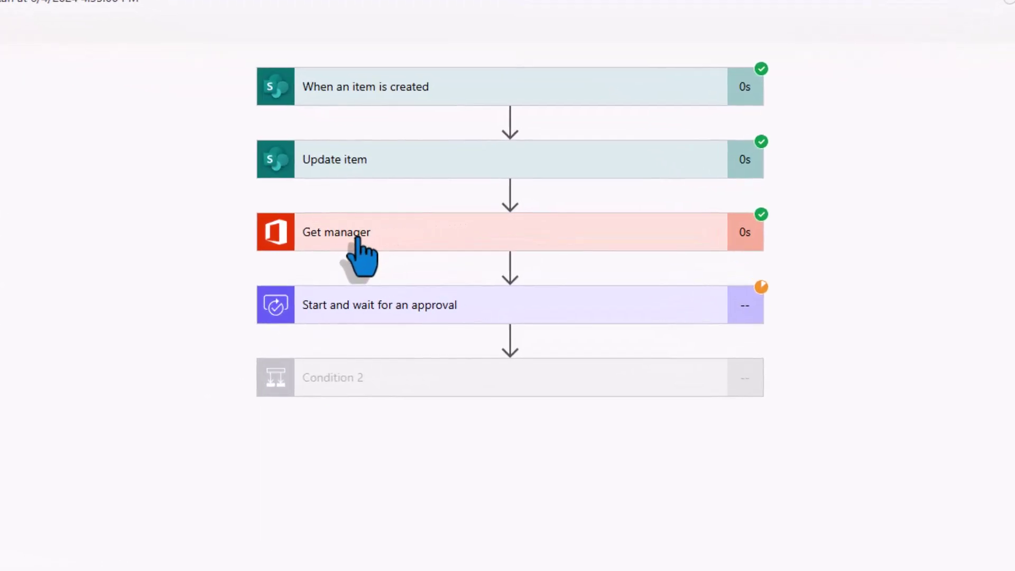
pyautogui.click(380, 306)
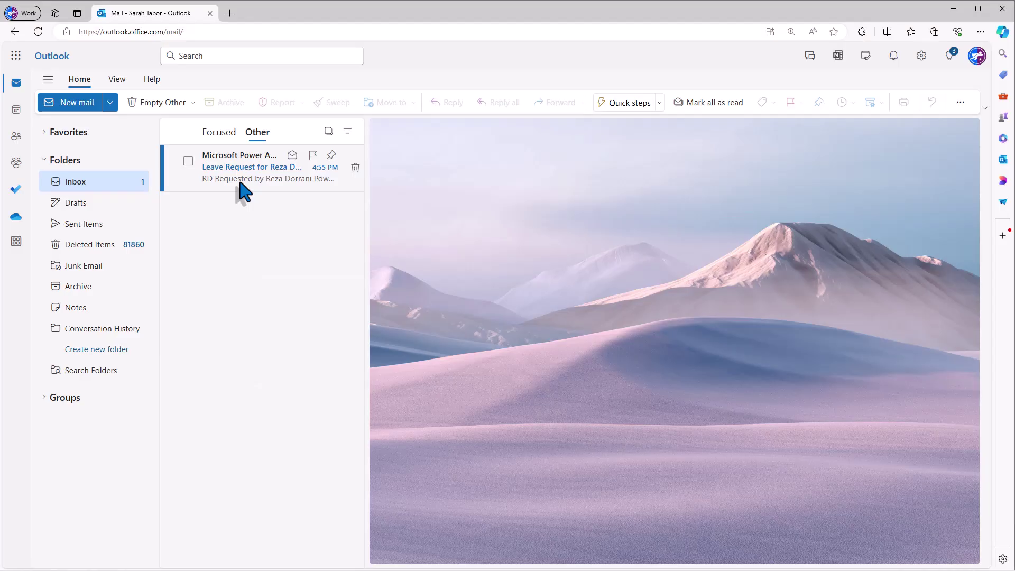
pyautogui.click(240, 183)
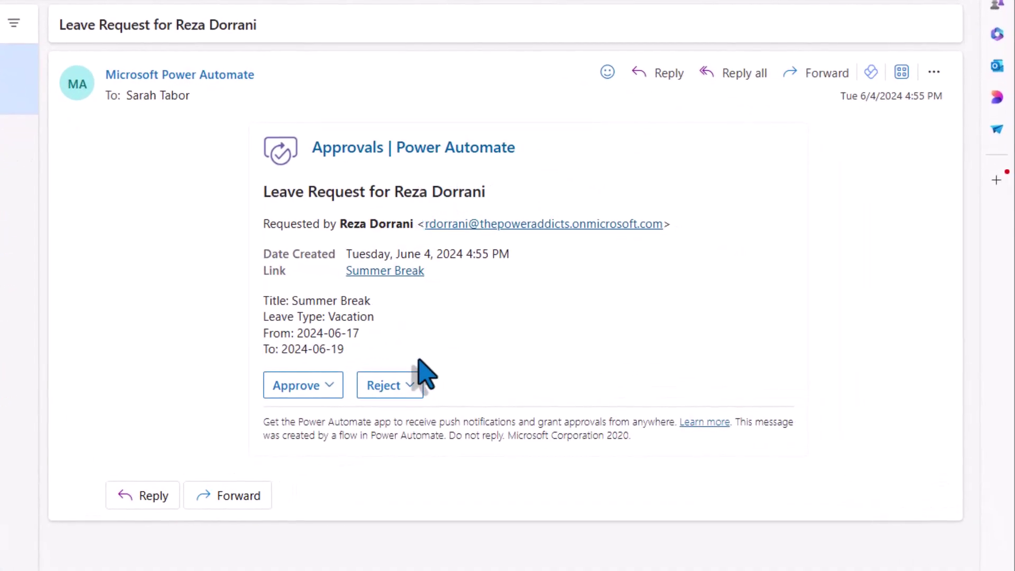
# Step: Approve with the comment 'Enjoy your time off!' and open the approved notification email
pyautogui.click(323, 385)
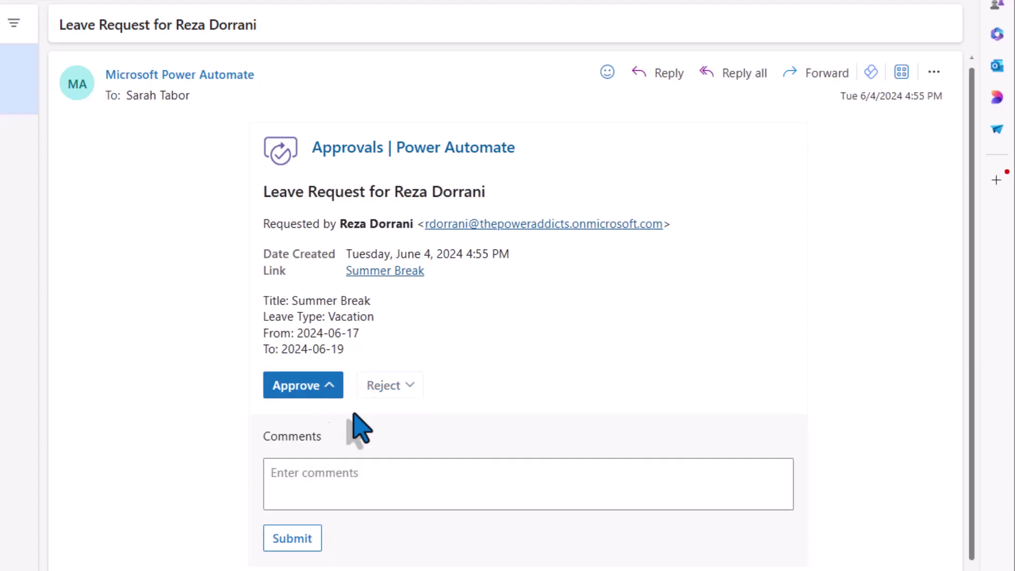
pyautogui.click(410, 505)
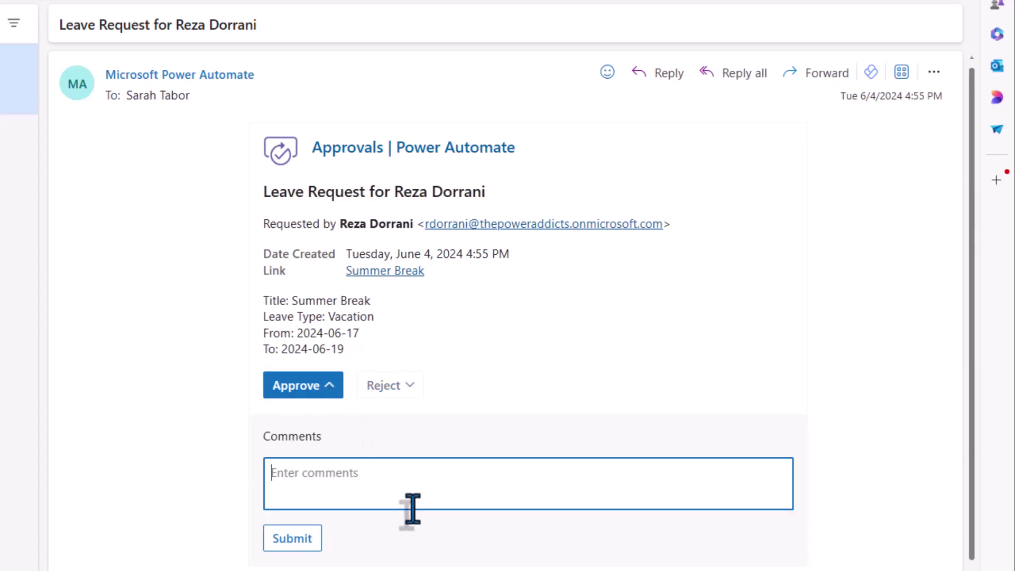
pyautogui.write('Enjoy your time off!')
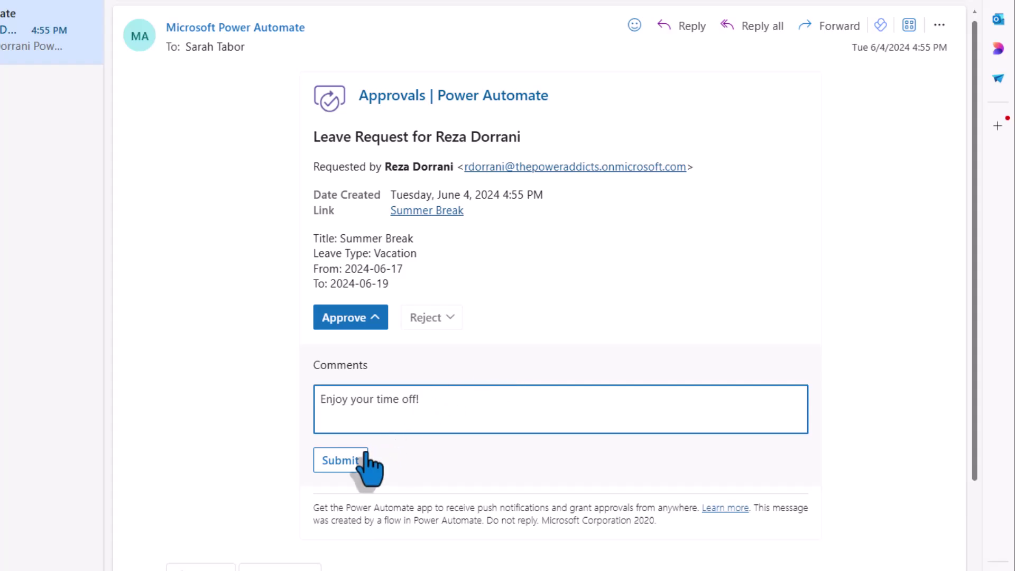
pyautogui.click(365, 457)
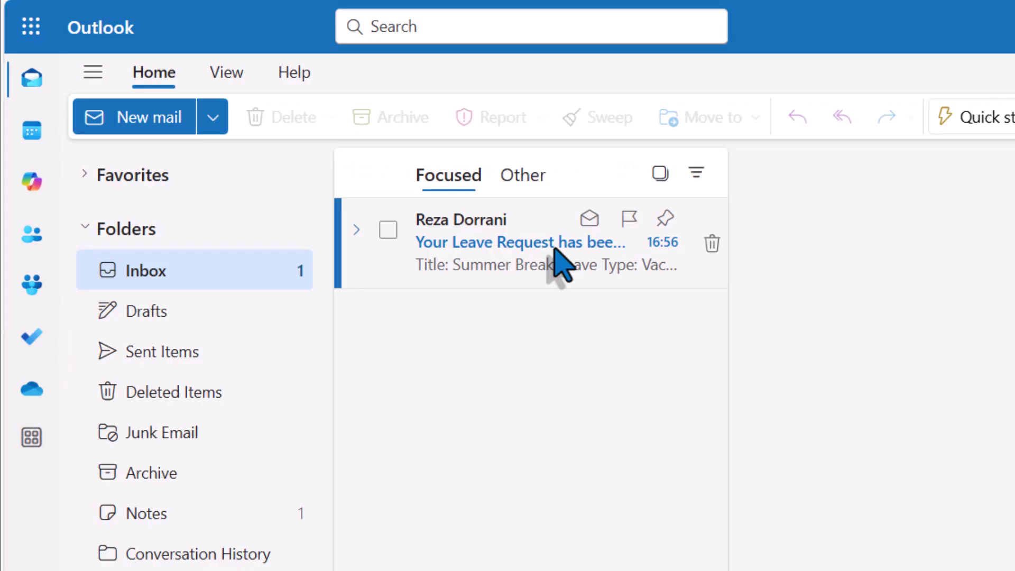
pyautogui.click(555, 248)
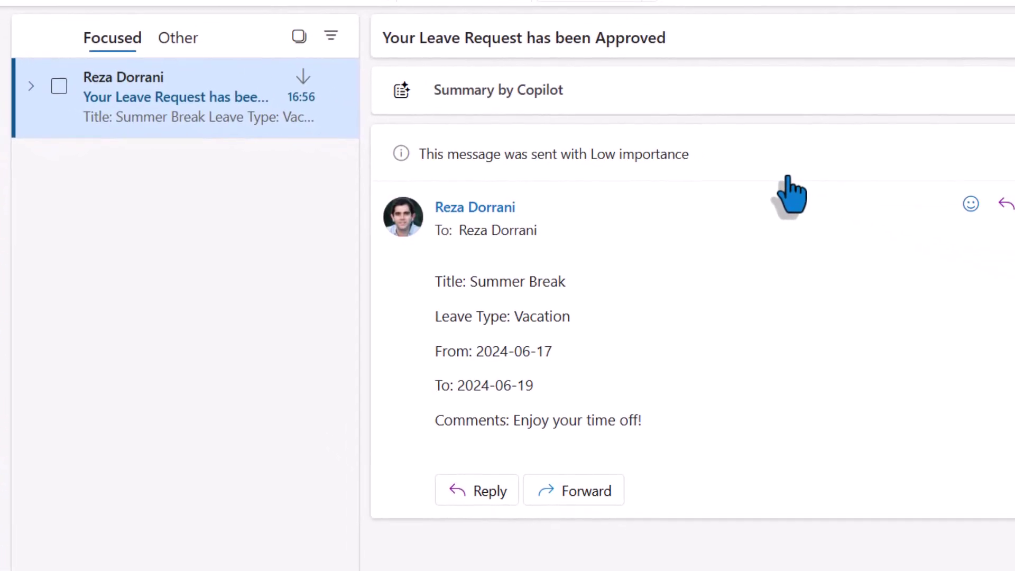